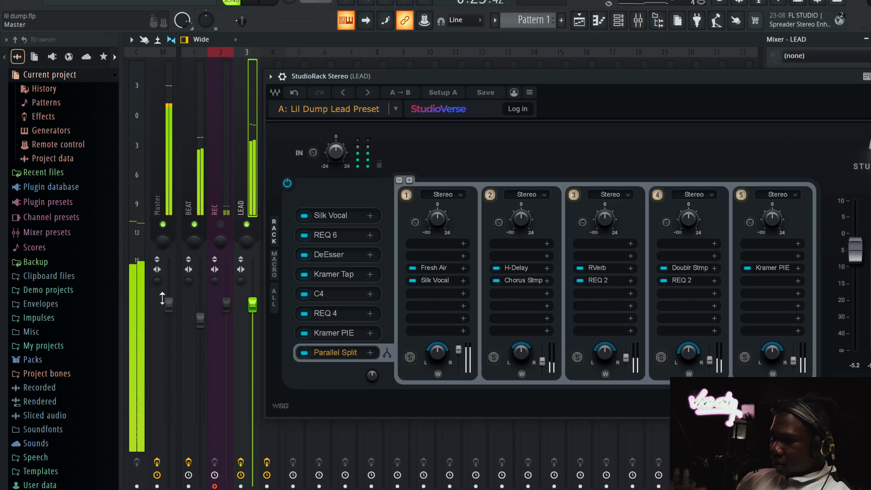
- Mute the BEAT track and move the StudioRack window aside to expose the AD LIBS mixer track
{"action": "left_click", "coordinate": [194, 224]}
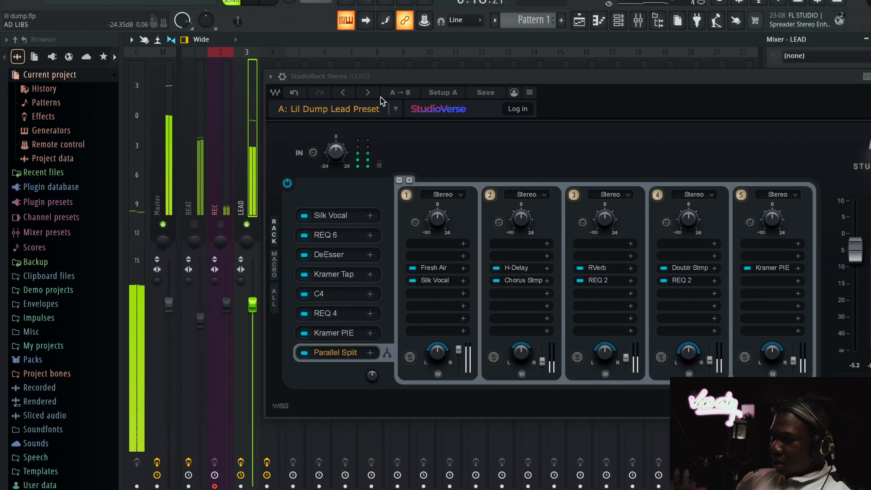
{"action": "left_click_drag", "start_coordinate": [395, 76], "coordinate": [480, 76]}
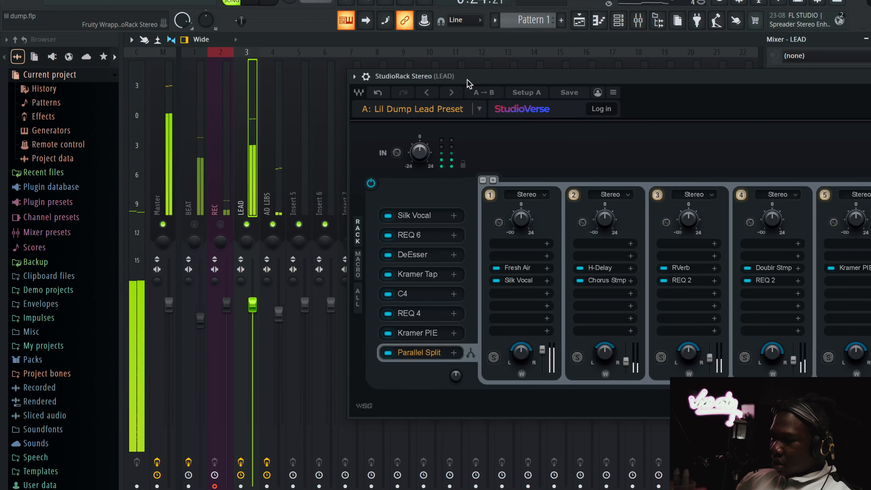
{"action": "left_click_drag", "start_coordinate": [468, 80], "coordinate": [425, 81]}
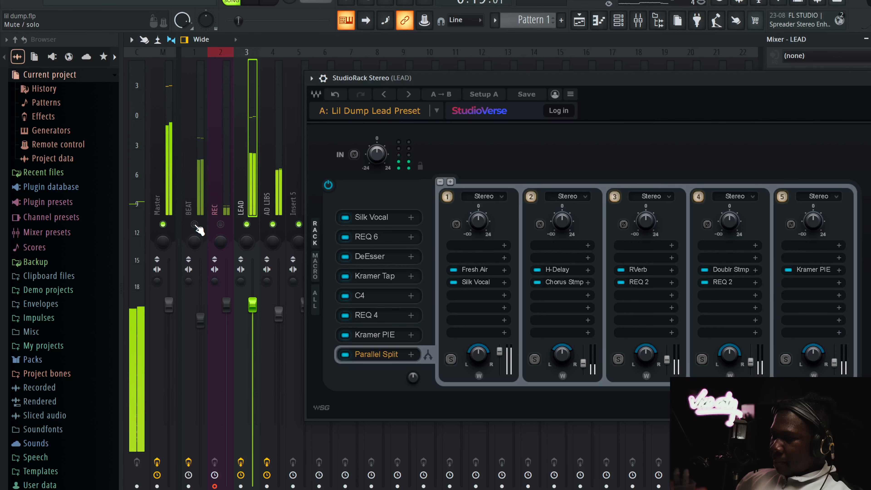
- Unmute the BEAT track, mute the AD LIBS track and move the StudioRack window back over the mixer
{"action": "left_click", "coordinate": [194, 225]}
{"action": "left_click", "coordinate": [272, 225]}
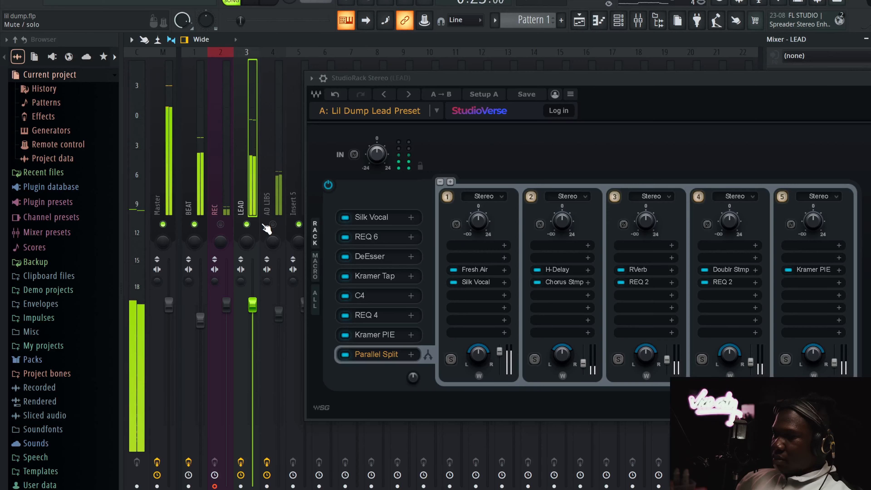
{"action": "left_click_drag", "start_coordinate": [498, 79], "coordinate": [384, 79]}
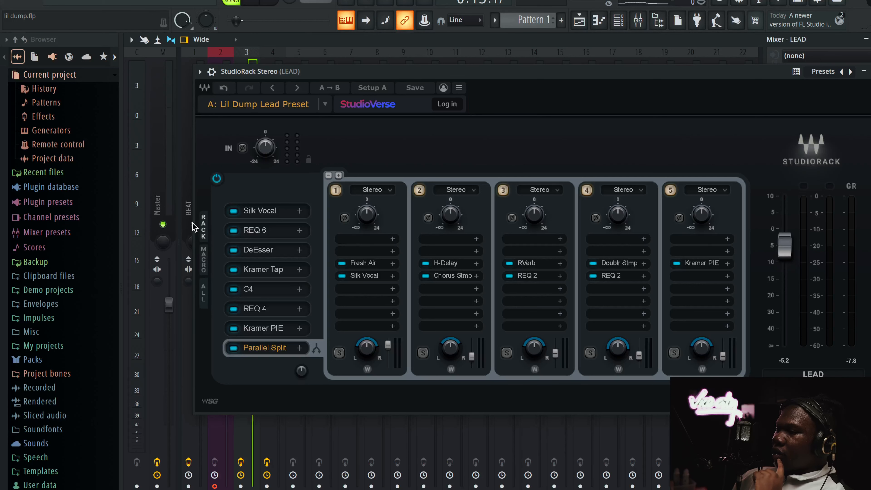
- Mute the BEAT track and compare the lead vocal with the whole StudioRack chain bypassed and re-enabled
{"action": "left_click_drag", "start_coordinate": [331, 76], "coordinate": [378, 76]}
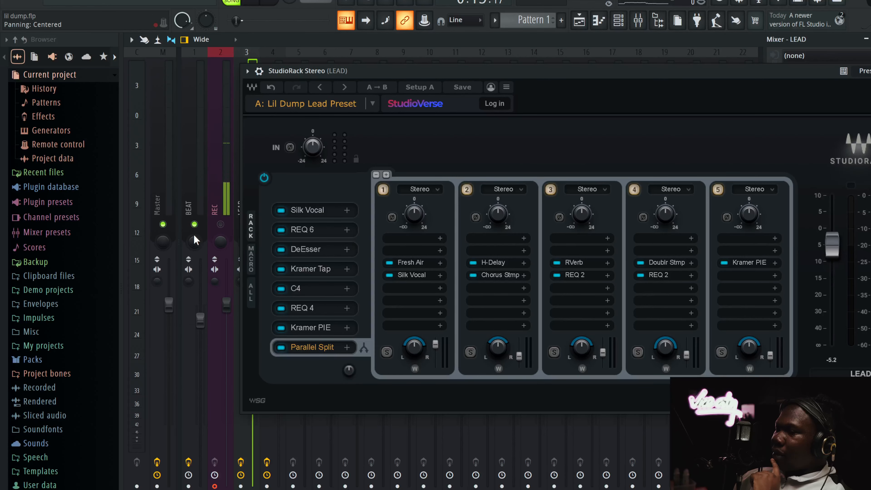
{"action": "left_click", "coordinate": [194, 227]}
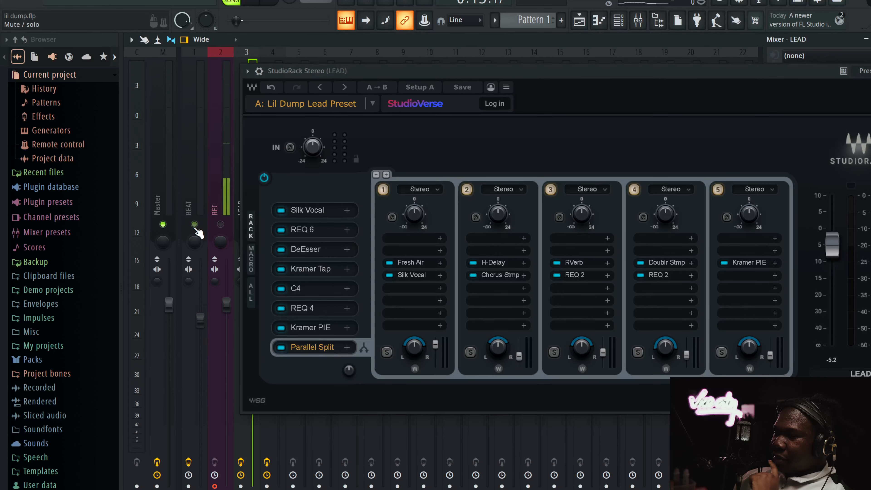
{"action": "left_click", "coordinate": [265, 178]}
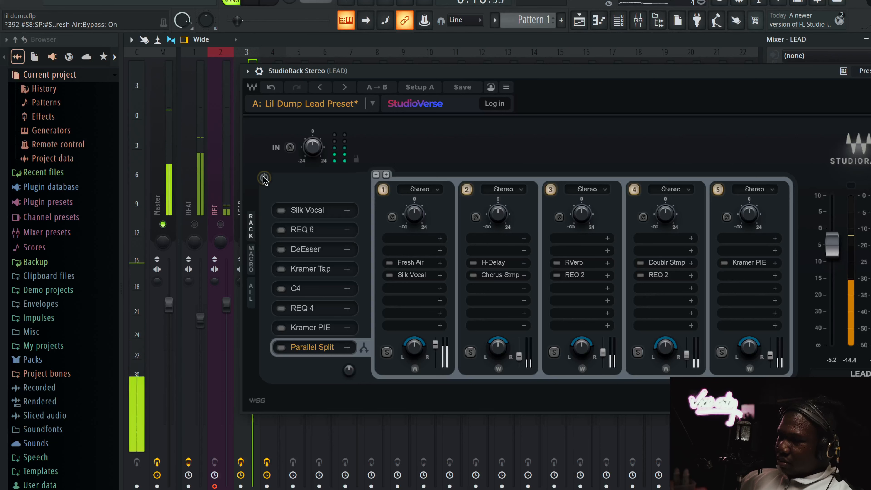
{"action": "left_click", "coordinate": [264, 178]}
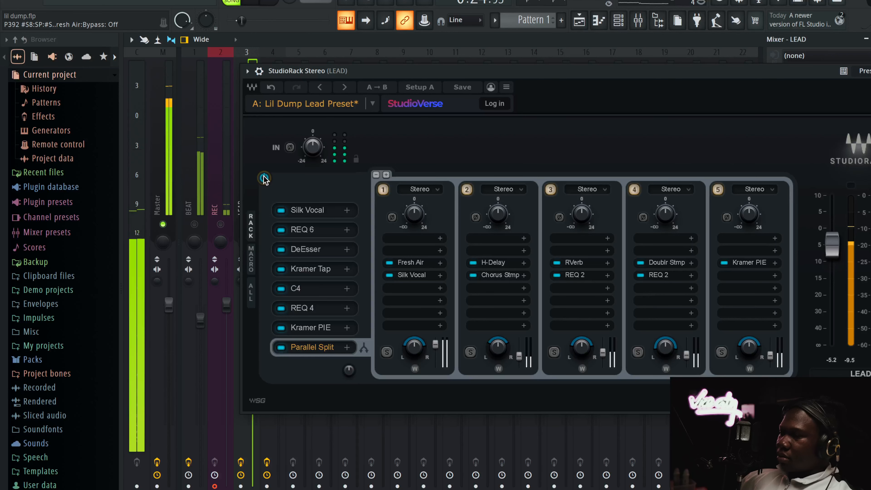
{"action": "key", "text": "space"}
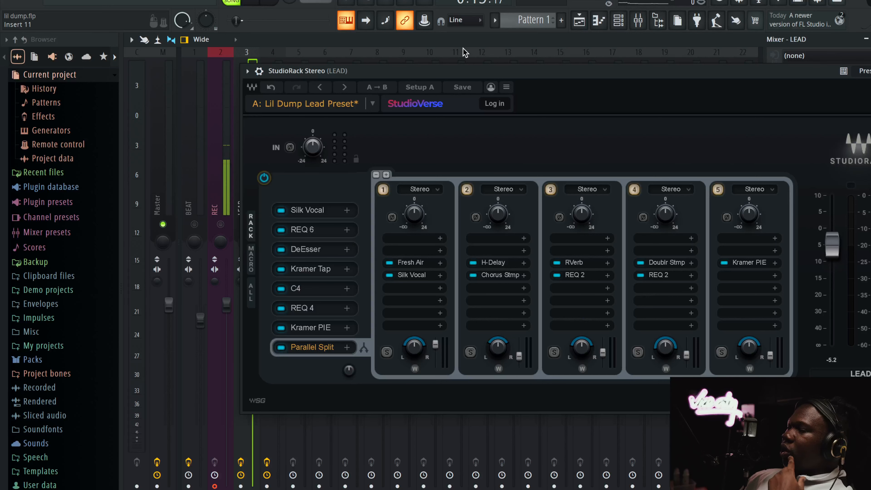
- Open Waves Tune Real-Time on the LEAD track, examine its pitch-correction settings and close it
{"action": "left_click_drag", "start_coordinate": [480, 72], "coordinate": [364, 61]}
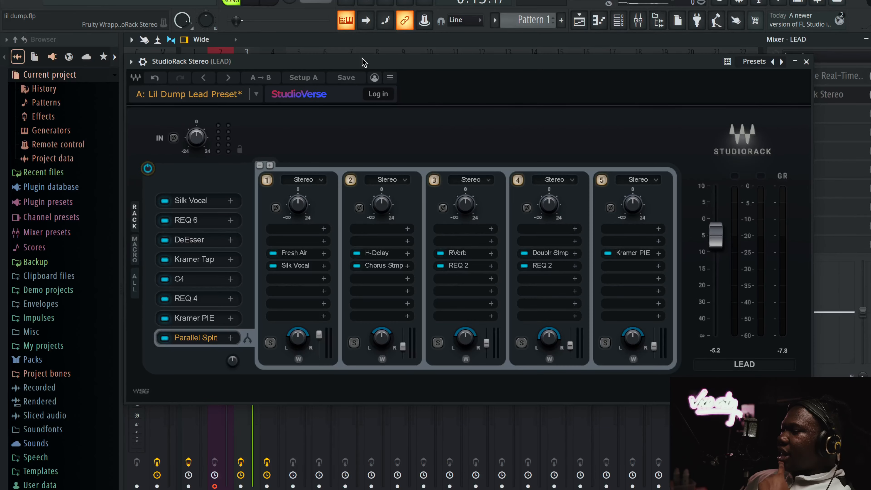
{"action": "left_click", "coordinate": [841, 76]}
{"action": "left_click_drag", "start_coordinate": [347, 1], "coordinate": [500, 84]}
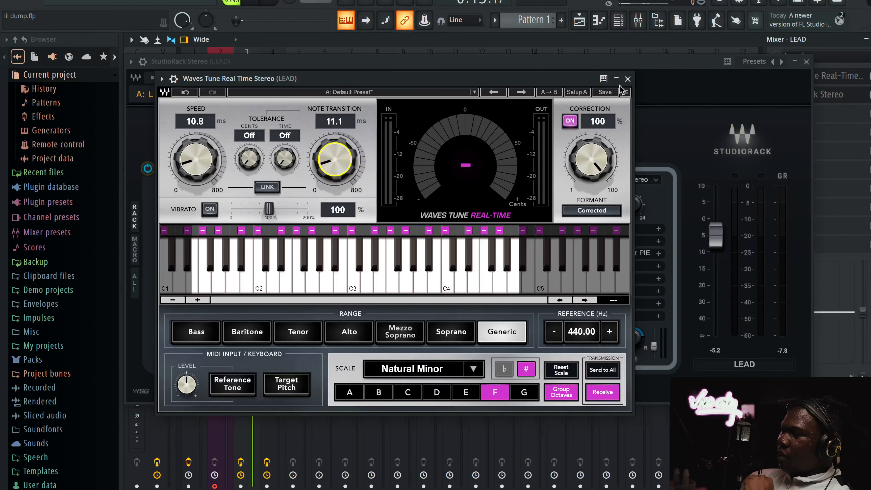
{"action": "left_click", "coordinate": [627, 79]}
- Open Silk Vocal from the rack and compare the lead vocal with the plugin bypassed and re-enabled during playback
{"action": "left_click", "coordinate": [201, 211]}
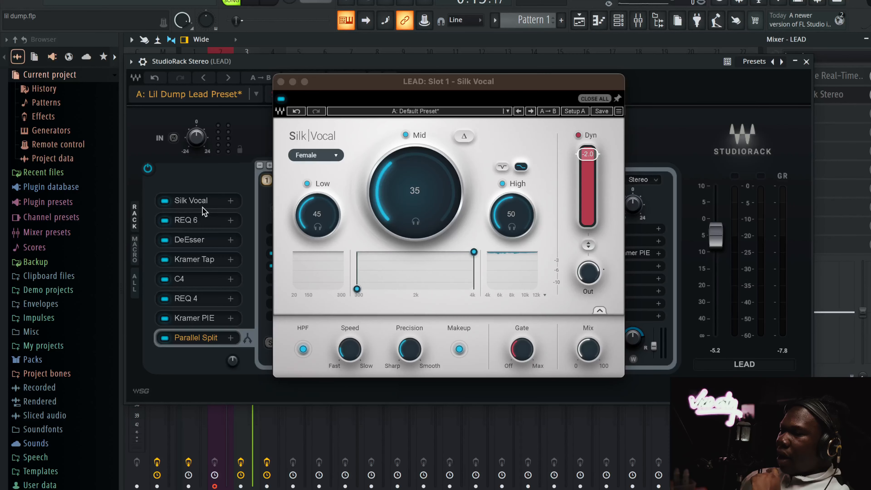
{"action": "left_click", "coordinate": [281, 100]}
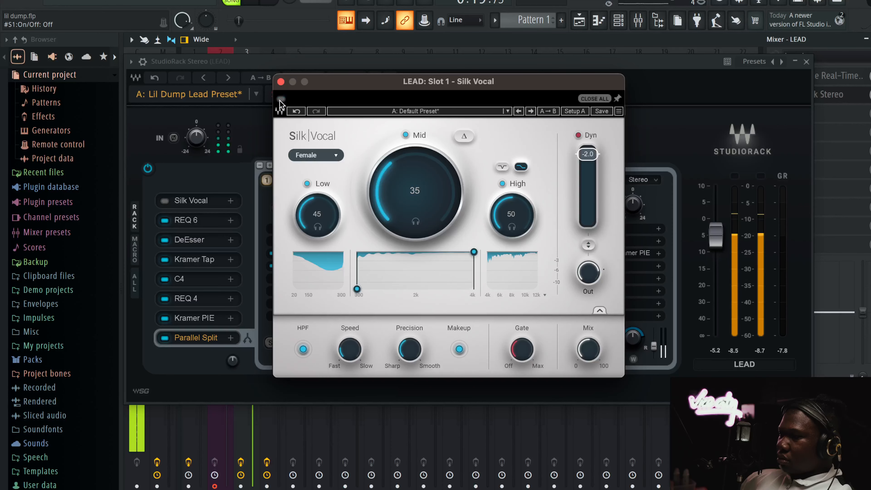
{"action": "left_click", "coordinate": [280, 100]}
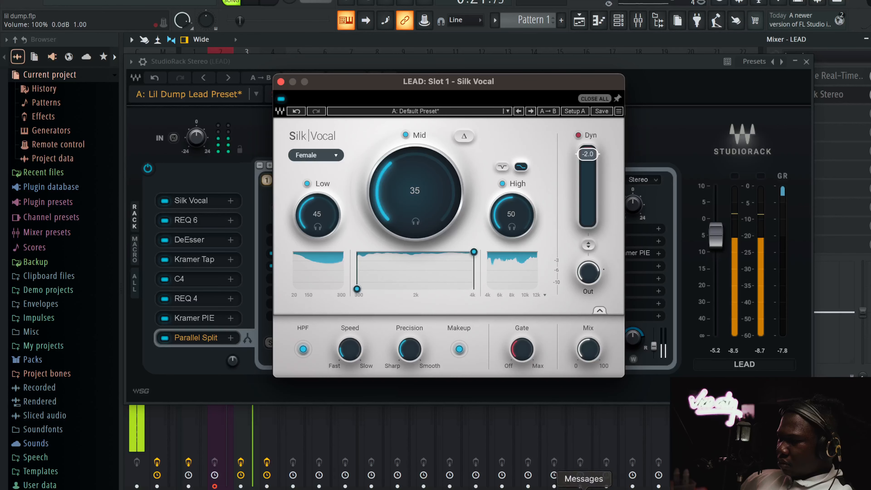
{"action": "left_click", "coordinate": [475, 485]}
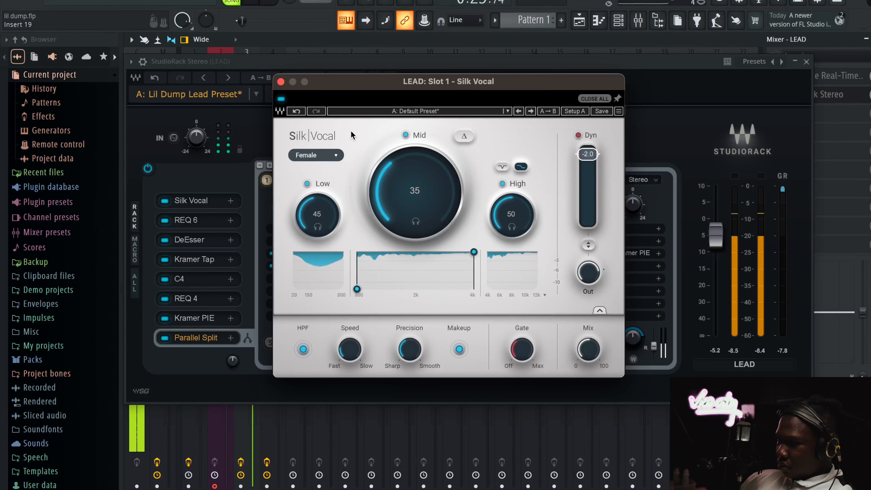
{"action": "left_click", "coordinate": [280, 99]}
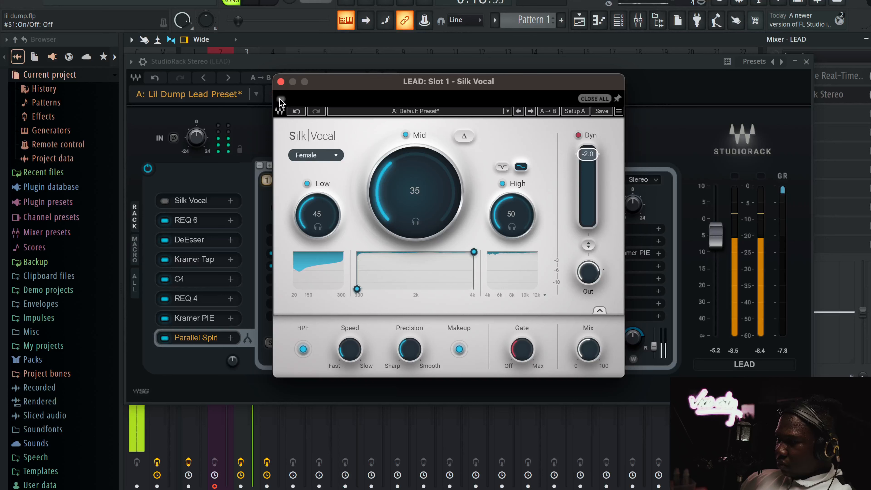
{"action": "left_click", "coordinate": [280, 100]}
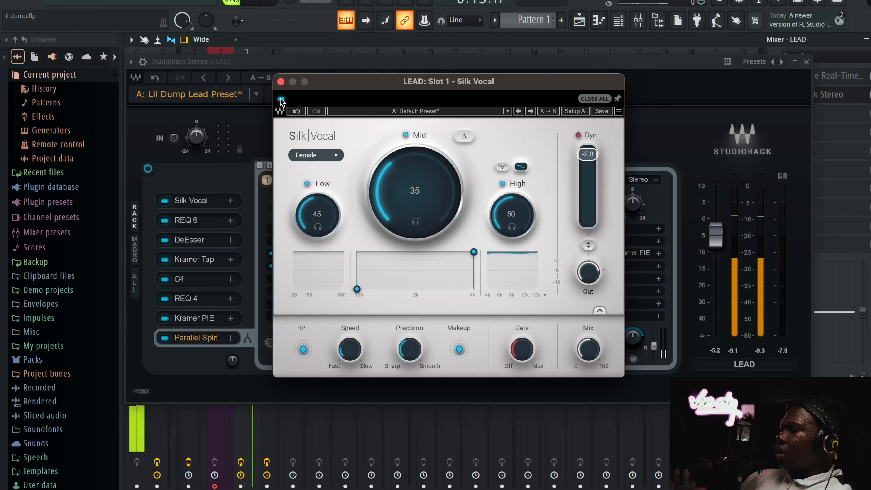
{"action": "key", "text": "space"}
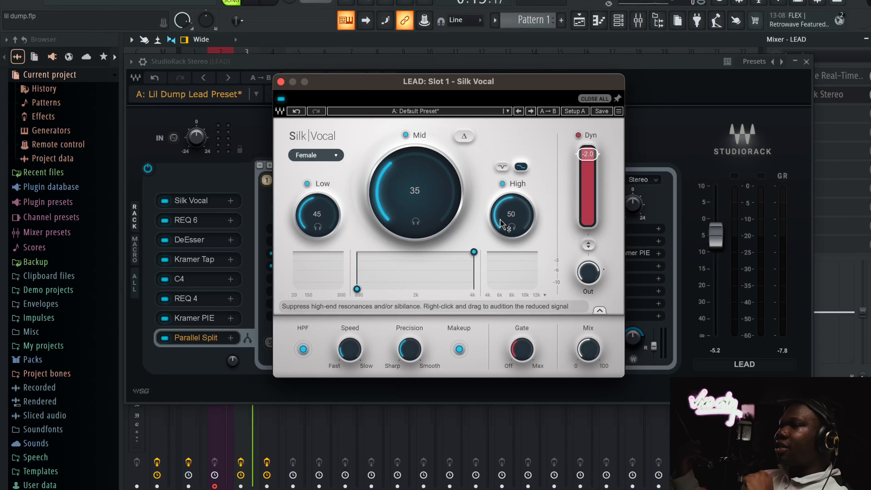
- Open REQ 6 from the rack and examine the settings of bands 5 and 4
{"action": "left_click", "coordinate": [192, 224]}
{"action": "left_click", "coordinate": [193, 223]}
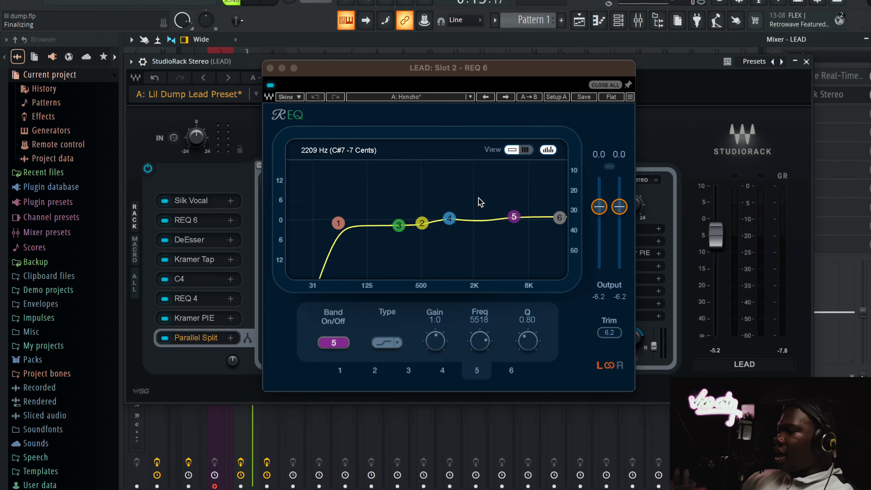
{"action": "left_click", "coordinate": [516, 217]}
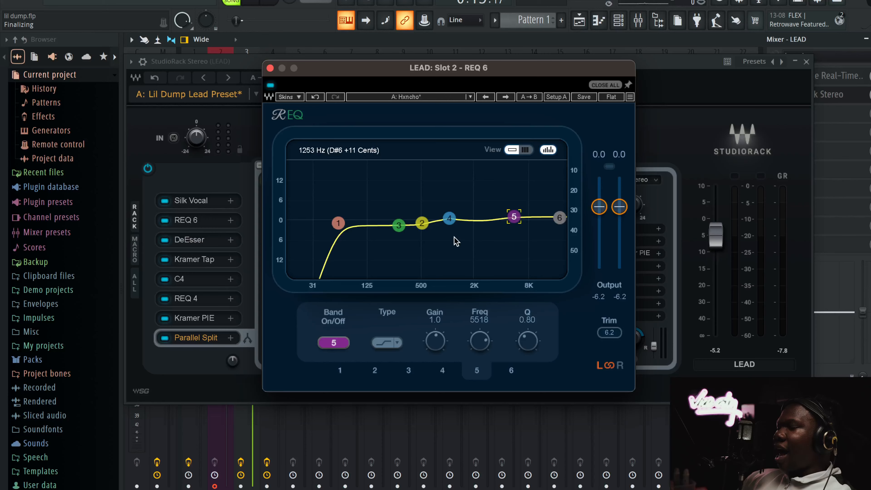
{"action": "left_click", "coordinate": [448, 218]}
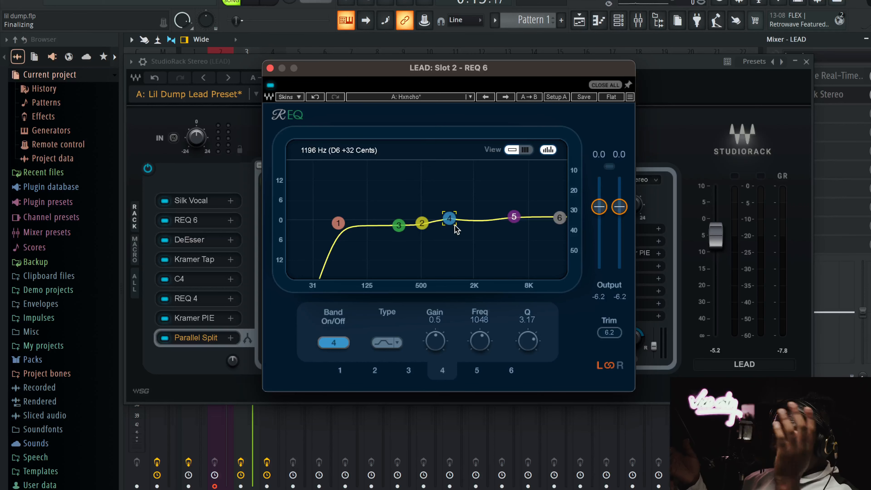
- Play the lead vocal and compare it with REQ 6 bypassed and re-enabled
{"action": "key", "text": "space"}
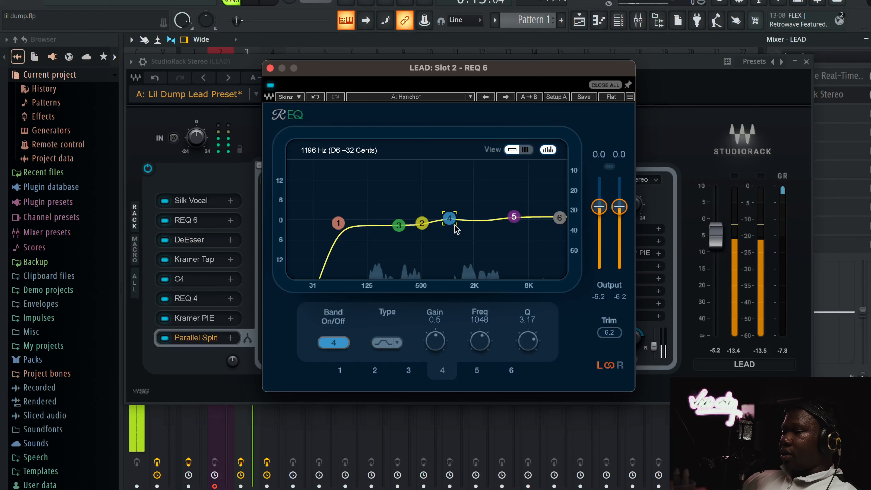
{"action": "left_click", "coordinate": [270, 85]}
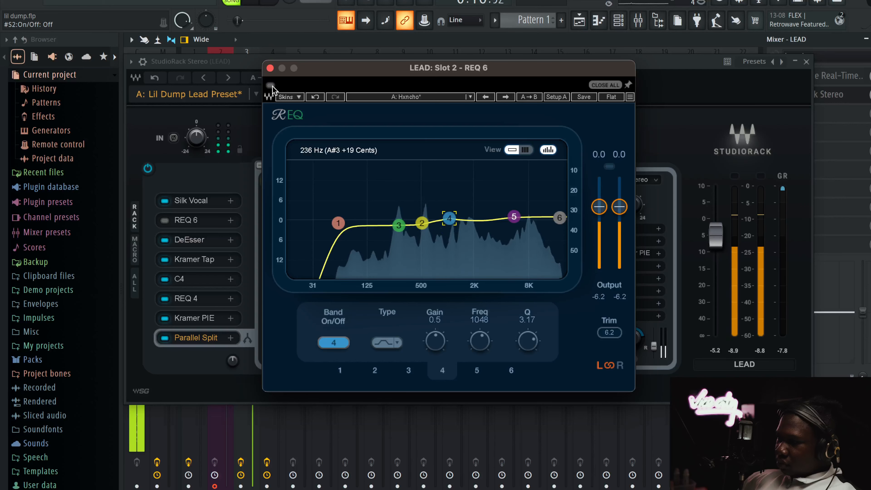
{"action": "left_click", "coordinate": [271, 85]}
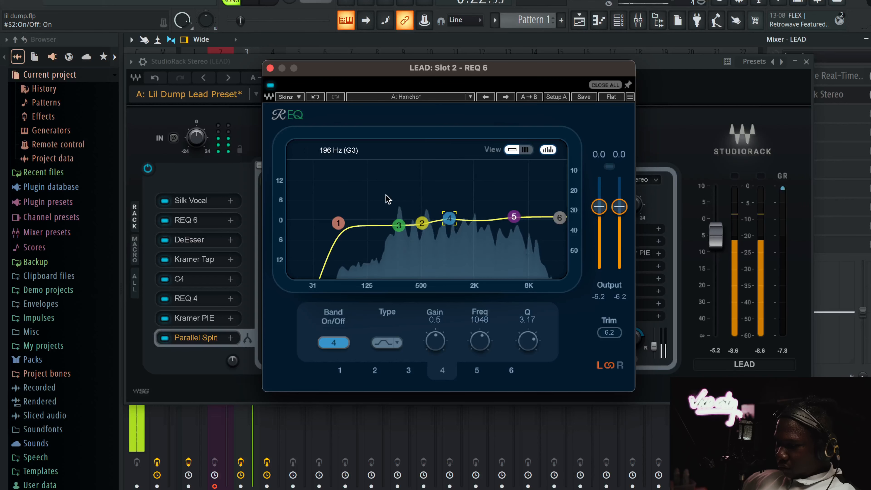
{"action": "key", "text": "space"}
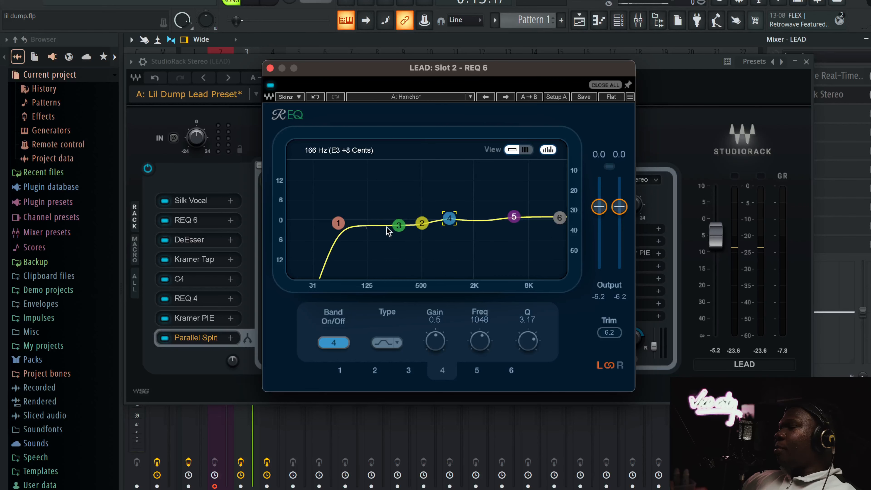
- Select band 1 in REQ 6 and examine the low-cut filter's frequency
{"action": "left_click", "coordinate": [341, 229]}
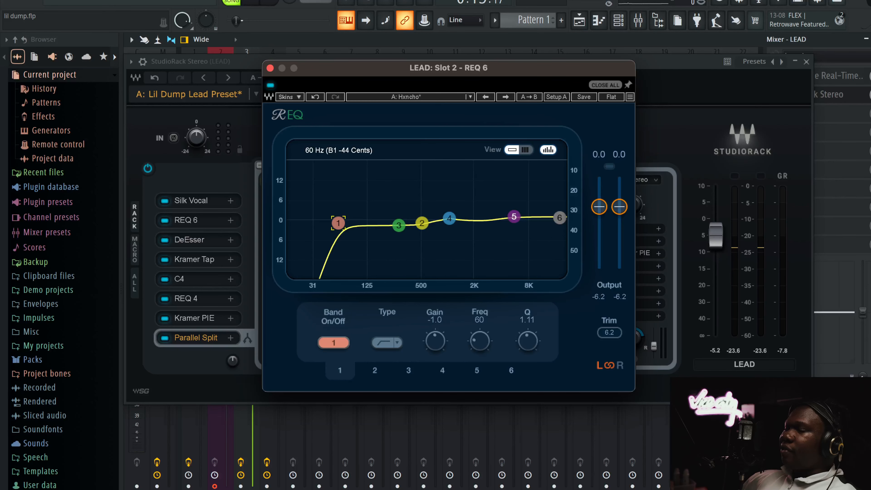
{"action": "left_click", "coordinate": [489, 347]}
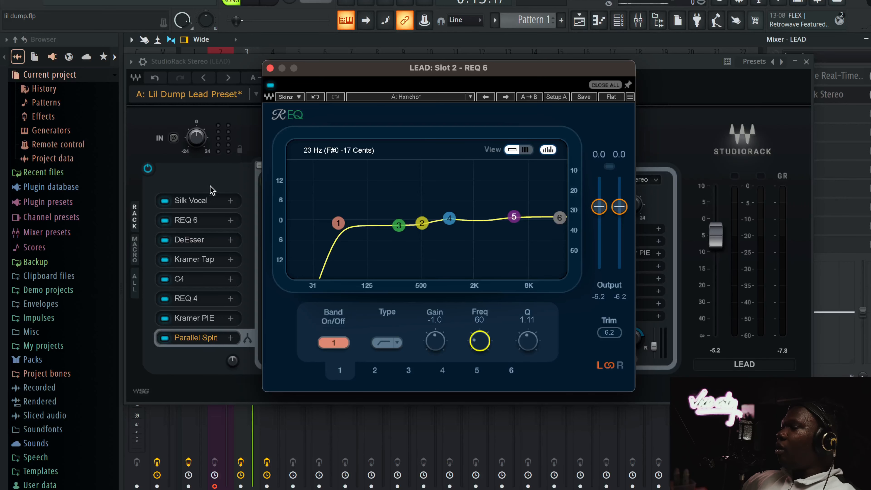
- Open Silk Vocal, try the Male voice type and switch it back to Female
{"action": "left_click", "coordinate": [206, 205]}
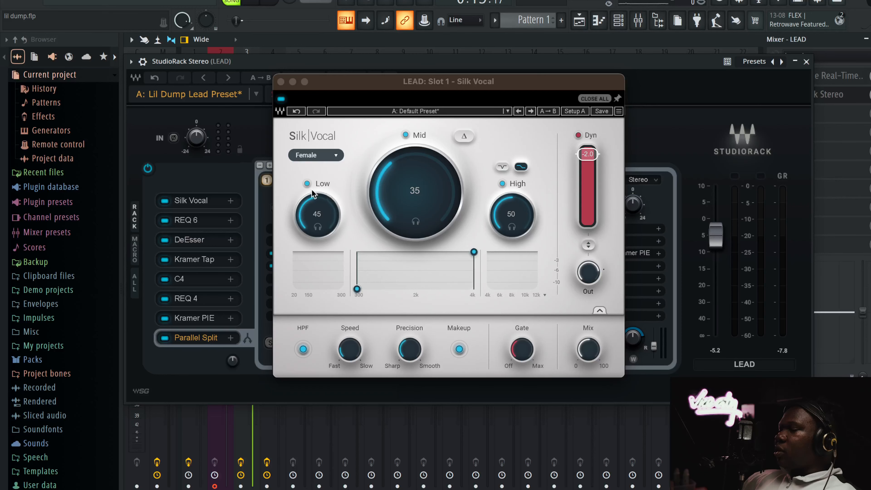
{"action": "left_click", "coordinate": [310, 152]}
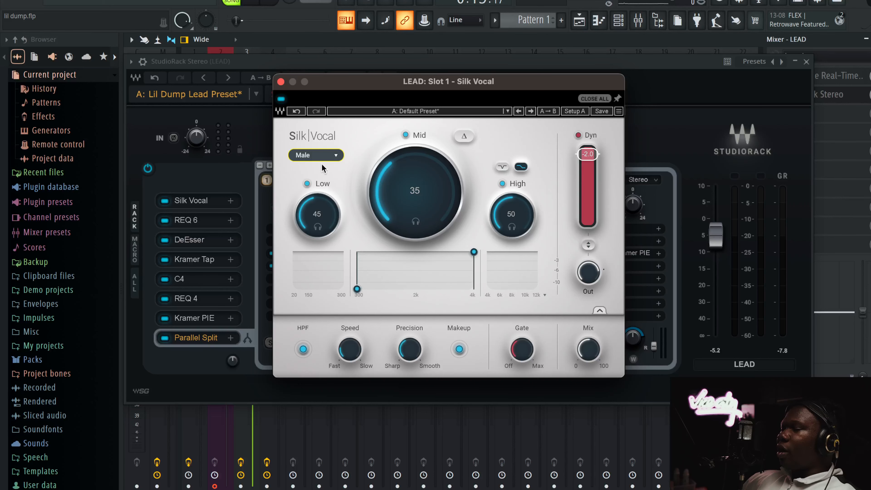
{"action": "left_click", "coordinate": [313, 155]}
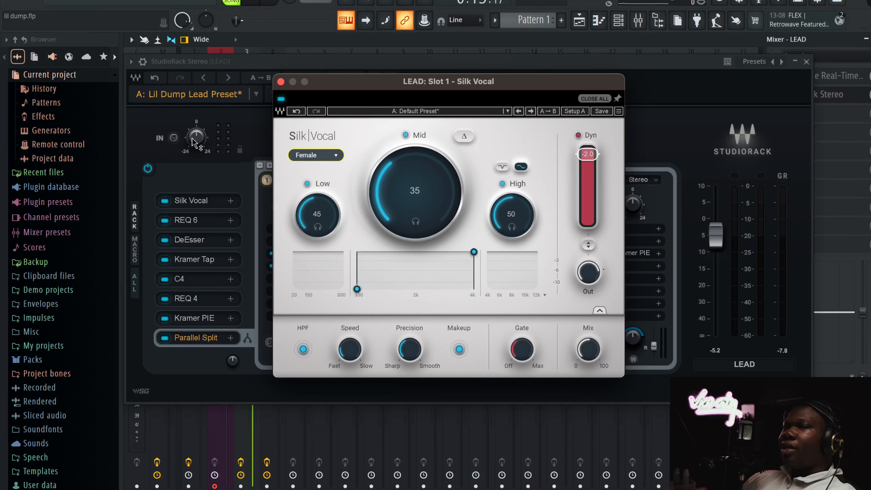
- Review REQ 6 again and open the DeEsser in slot 3 to examine its threshold and frequency settings
{"action": "left_click", "coordinate": [180, 221]}
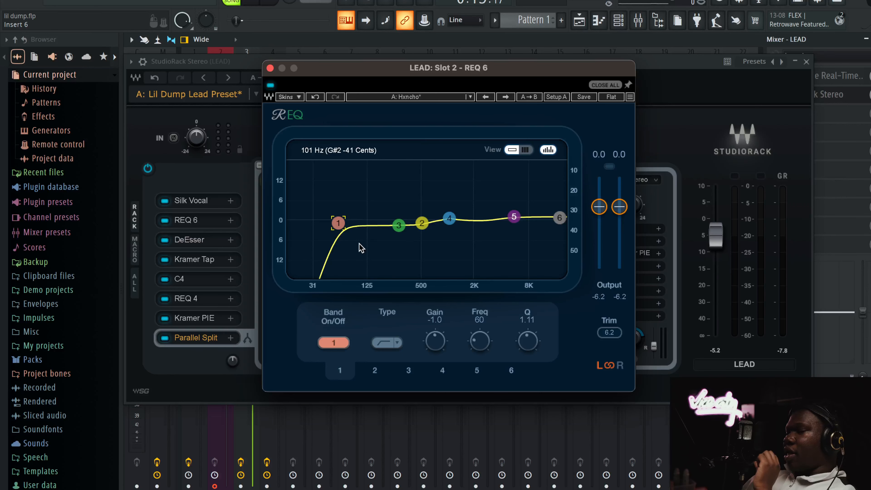
{"action": "left_click", "coordinate": [192, 245]}
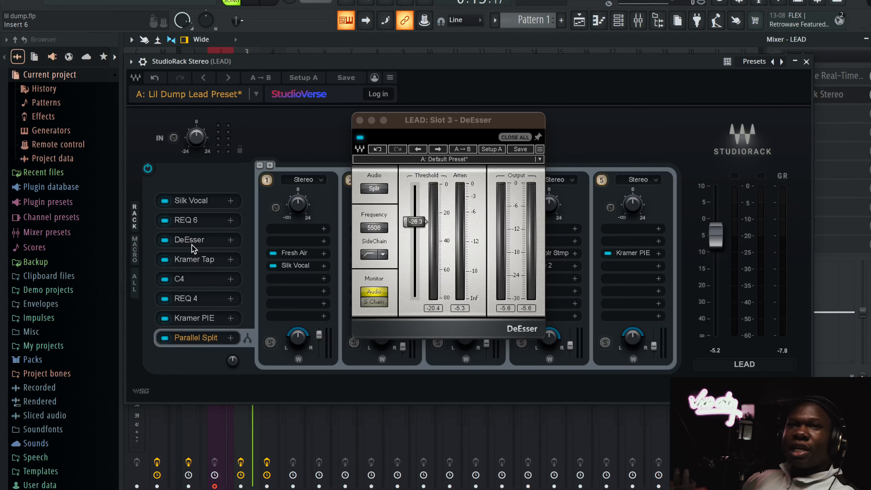
{"action": "left_click", "coordinate": [183, 227]}
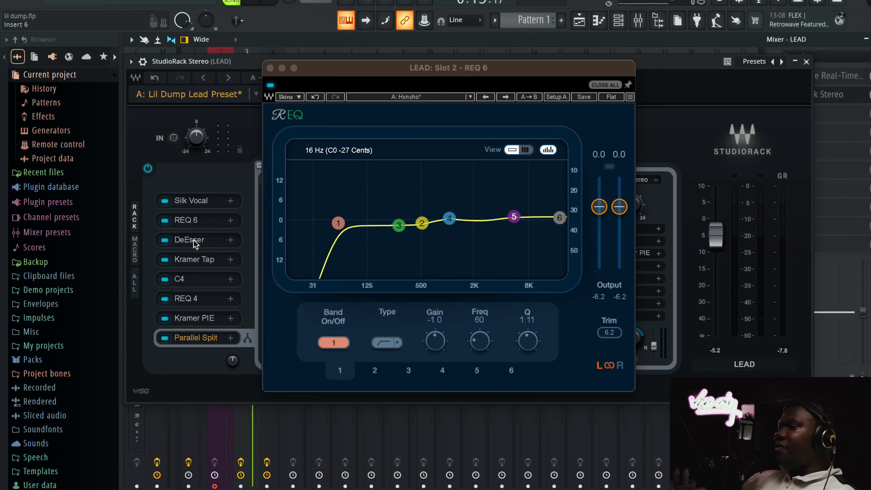
{"action": "left_click", "coordinate": [194, 241]}
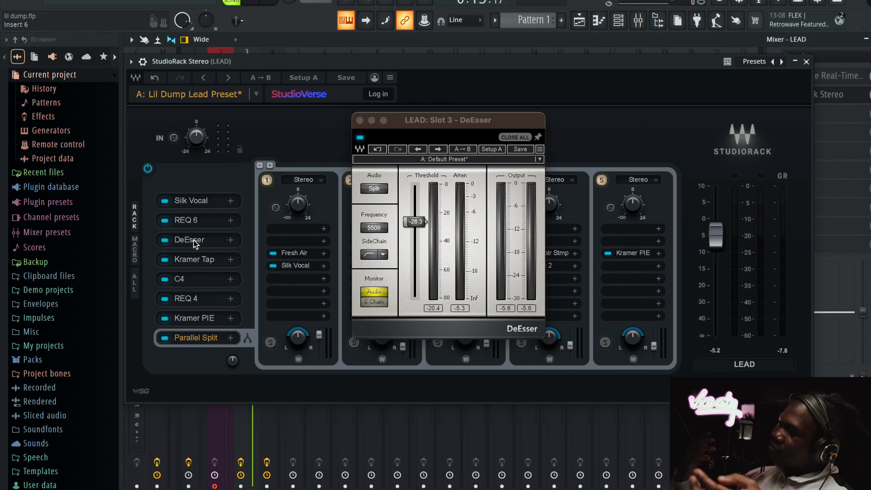
- Play the song, move the StudioRack window aside, unmute BEAT and fine-tune the BEAT and LEAD volume faders
{"action": "key", "text": "space"}
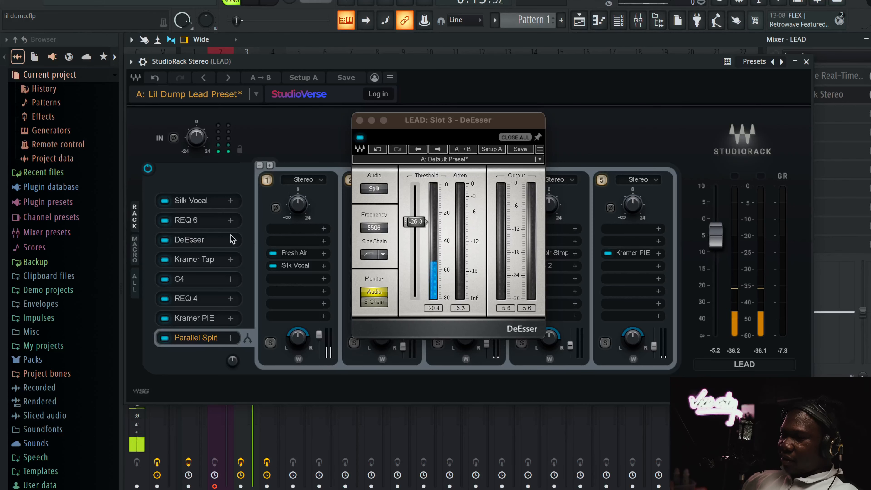
{"action": "left_click_drag", "start_coordinate": [460, 61], "coordinate": [603, 45]}
{"action": "left_click", "coordinate": [194, 224]}
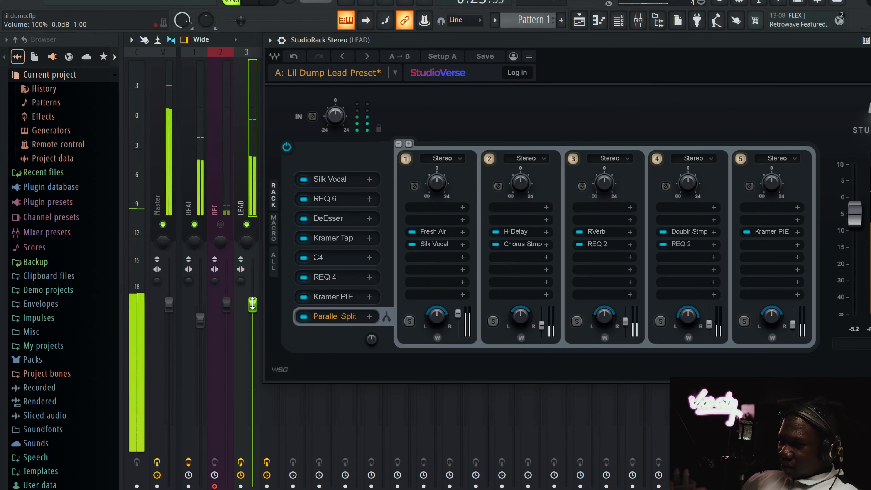
{"action": "left_click_drag", "start_coordinate": [199, 316], "coordinate": [201, 318]}
{"action": "mouse_move", "coordinate": [257, 309]}
{"action": "left_mouse_down"}
{"action": "mouse_move", "coordinate": [252, 288]}
{"action": "mouse_move", "coordinate": [253, 301]}
{"action": "left_mouse_up"}
- Open the DeEsser to check its meters during playback, stop the song and return to the plugin rack
{"action": "left_click", "coordinate": [337, 223]}
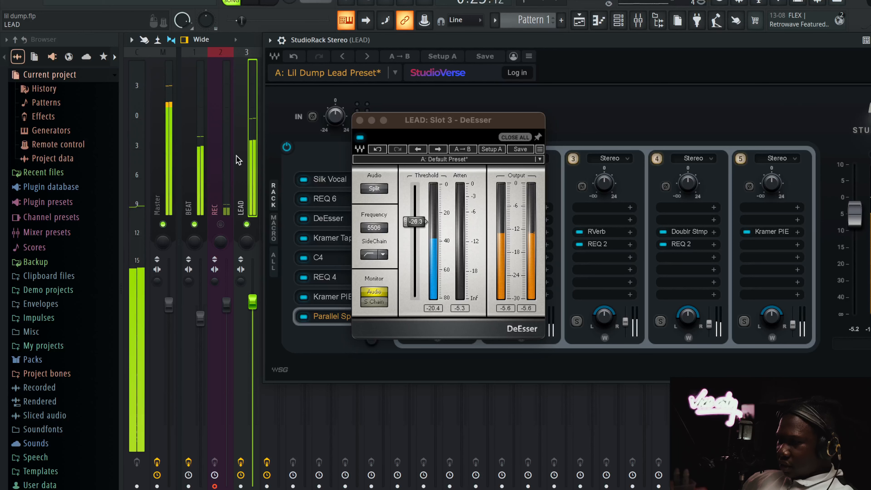
{"action": "key", "text": "space"}
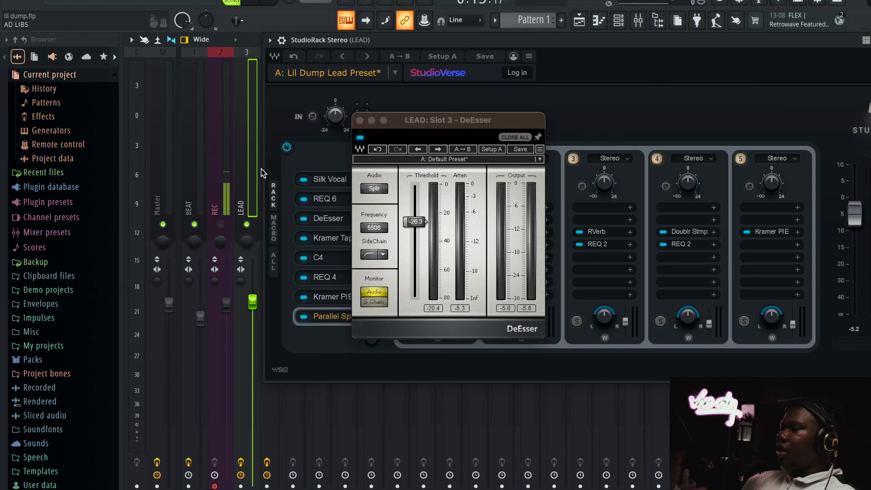
{"action": "left_click", "coordinate": [335, 181]}
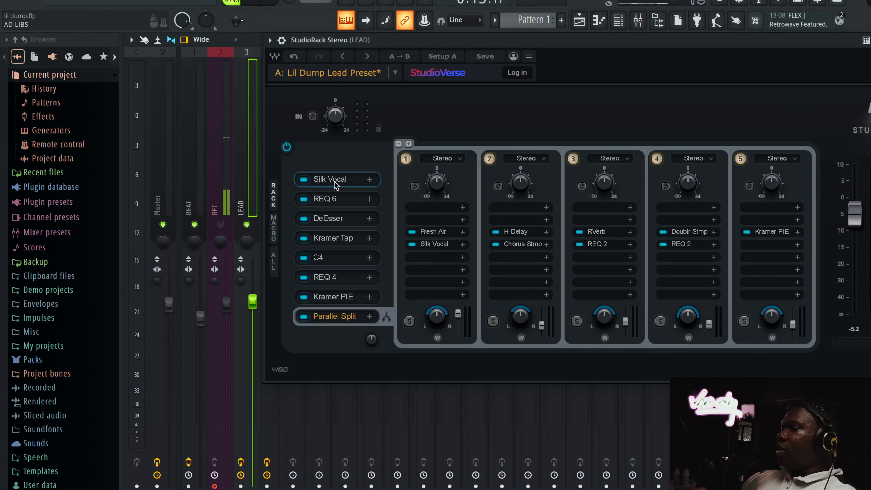
{"action": "left_click", "coordinate": [275, 83]}
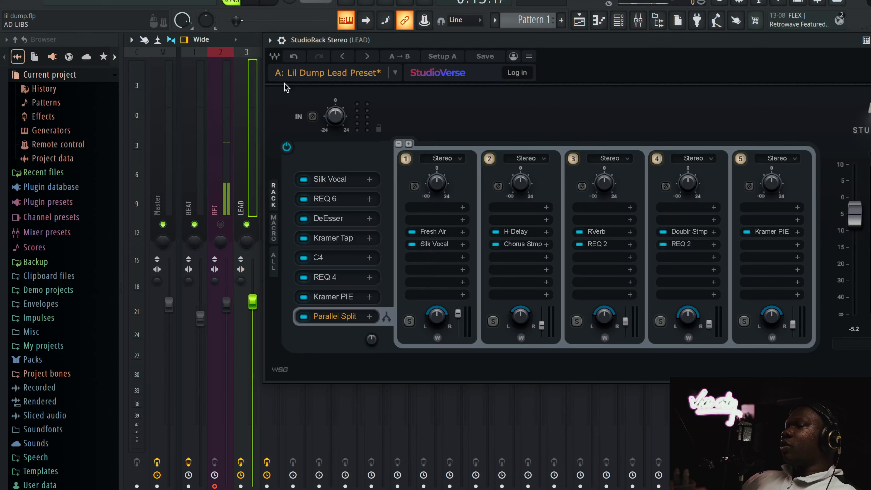
- Open Kramer Tape in slot 4 and examine its Wow & Flutter setting
{"action": "left_click", "coordinate": [328, 238]}
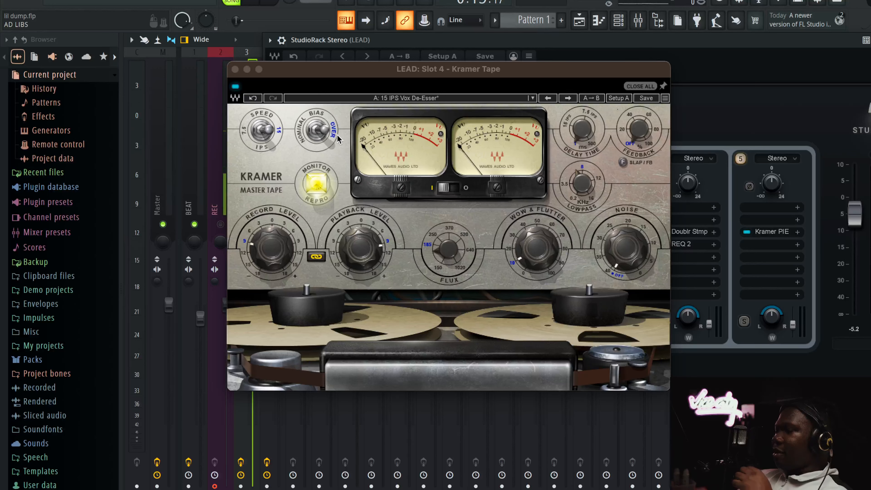
{"action": "left_click", "coordinate": [546, 248]}
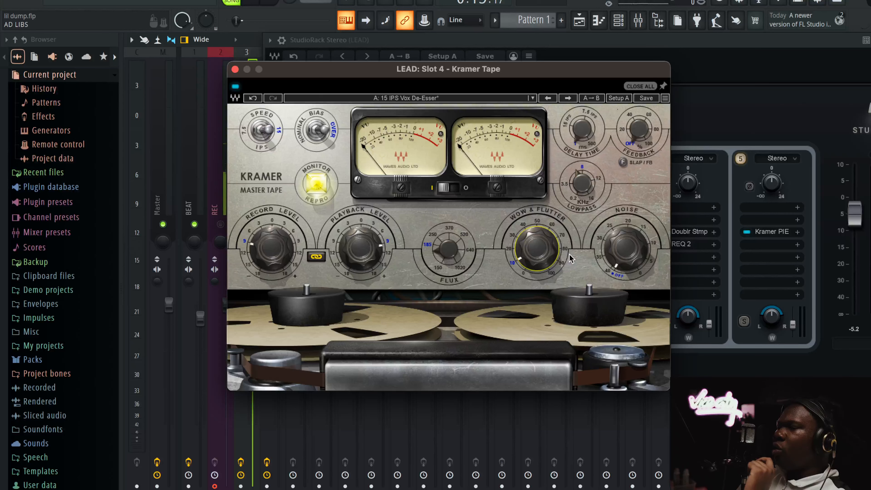
{"action": "mouse_move", "coordinate": [549, 231]}
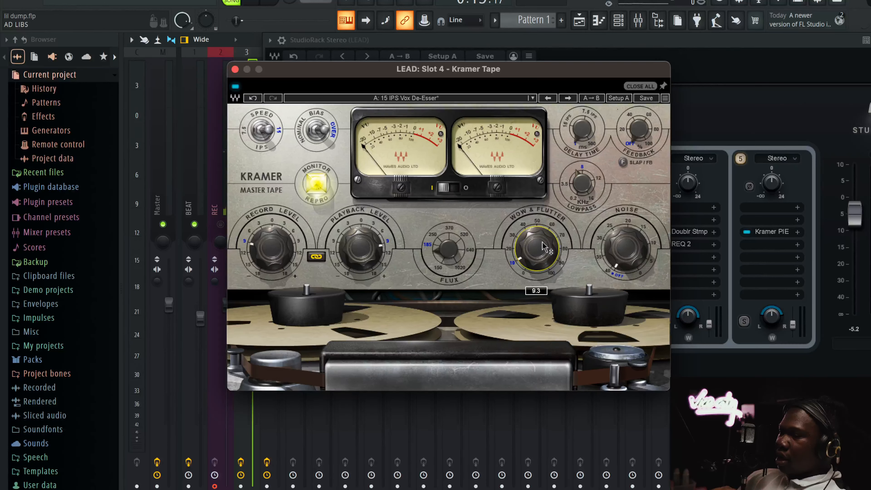
- Try other settings of the linked Record and Playback Levels in Kramer Tape and undo each change
{"action": "left_click_drag", "start_coordinate": [279, 258], "coordinate": [279, 250]}
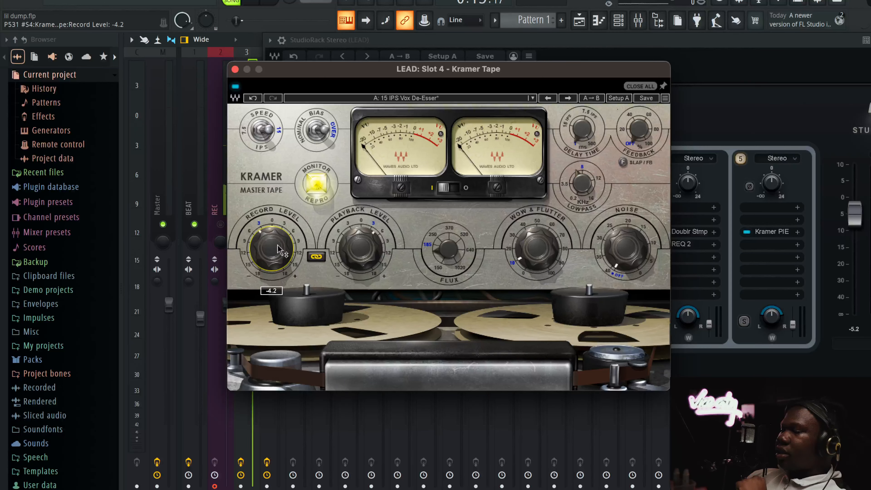
{"action": "left_click", "coordinate": [257, 99]}
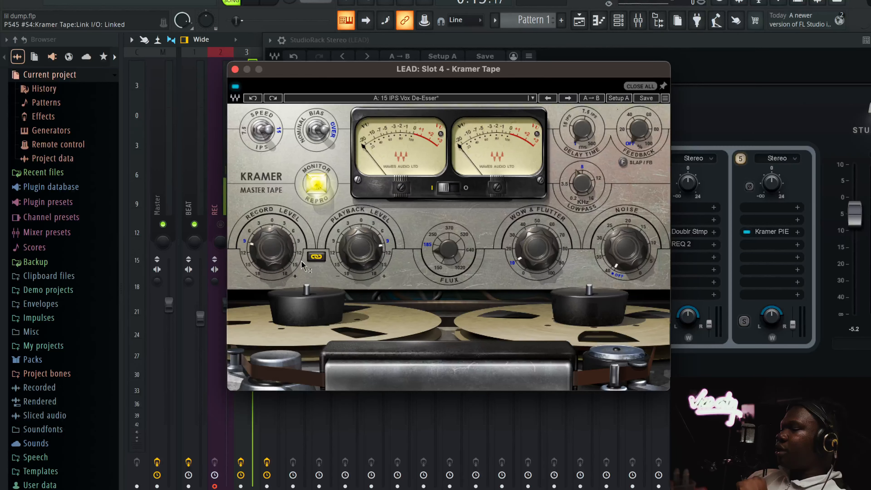
{"action": "mouse_move", "coordinate": [279, 255]}
{"action": "left_mouse_down"}
{"action": "mouse_move", "coordinate": [279, 216]}
{"action": "mouse_move", "coordinate": [279, 252]}
{"action": "left_mouse_up"}
{"action": "left_click", "coordinate": [254, 99]}
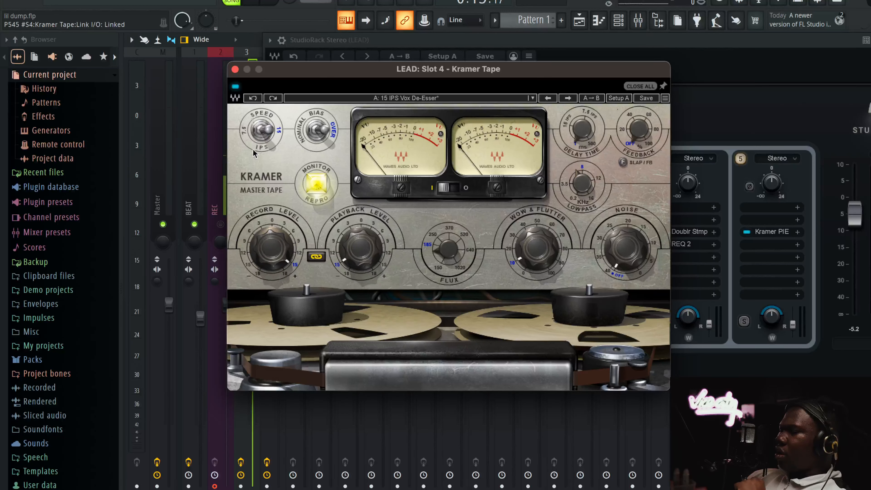
{"action": "left_click", "coordinate": [253, 99]}
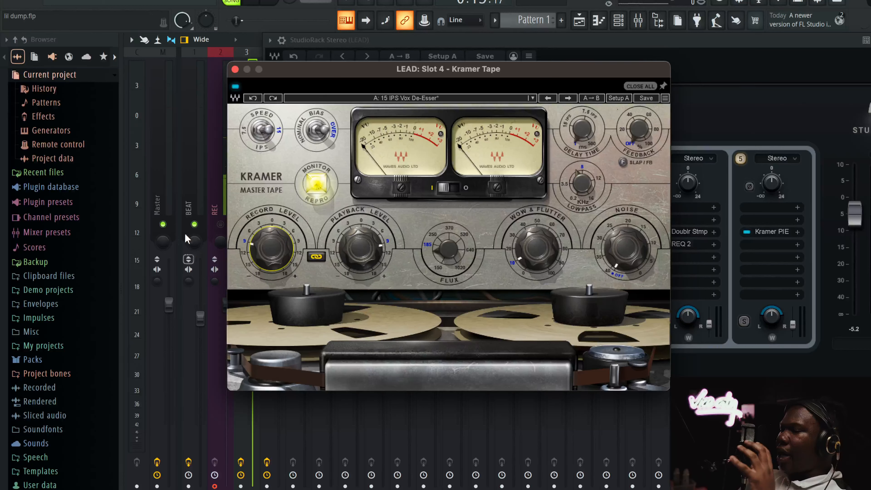
- Mute the BEAT track and compare the playing lead vocal with Kramer Tape bypassed and re-enabled
{"action": "left_click", "coordinate": [194, 225]}
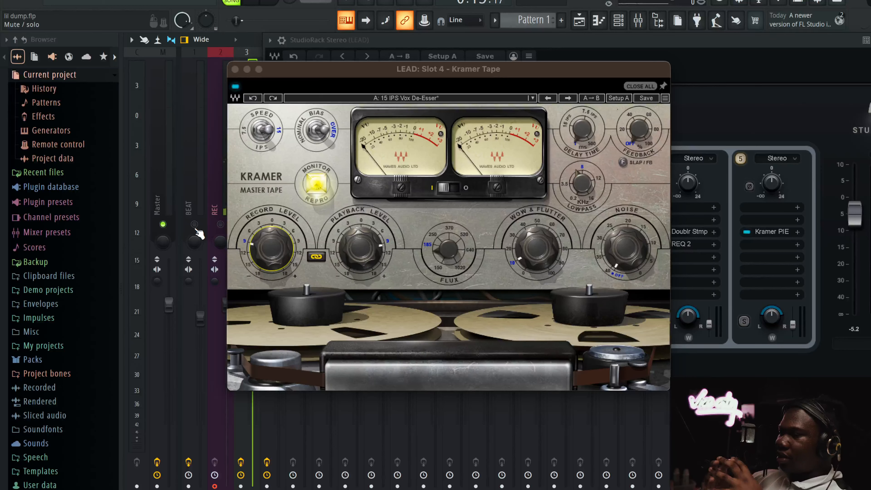
{"action": "left_click", "coordinate": [454, 252]}
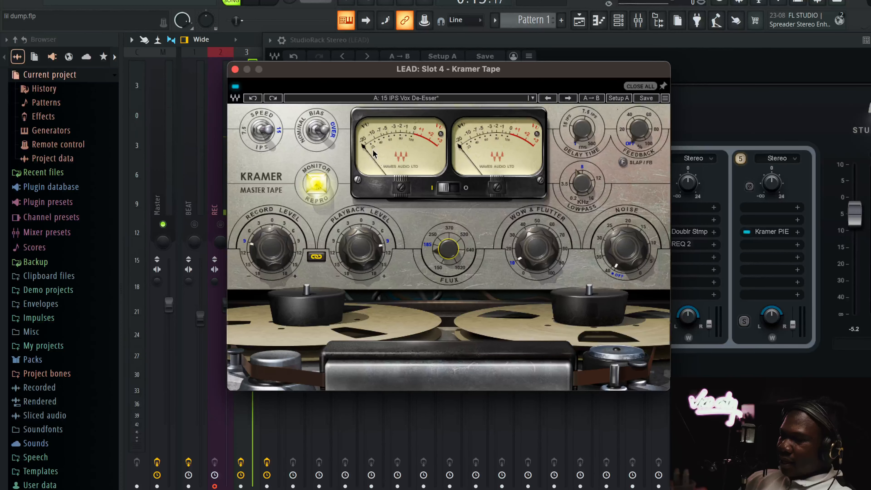
{"action": "left_click", "coordinate": [235, 86]}
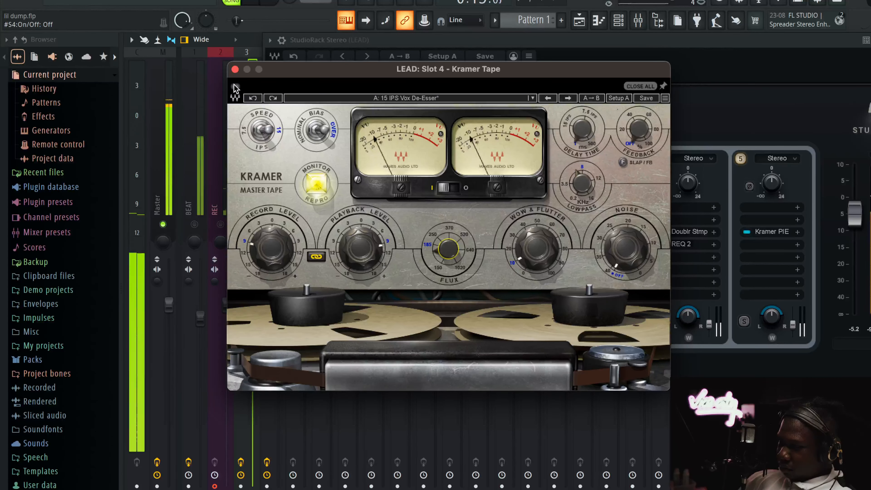
{"action": "left_click", "coordinate": [234, 88]}
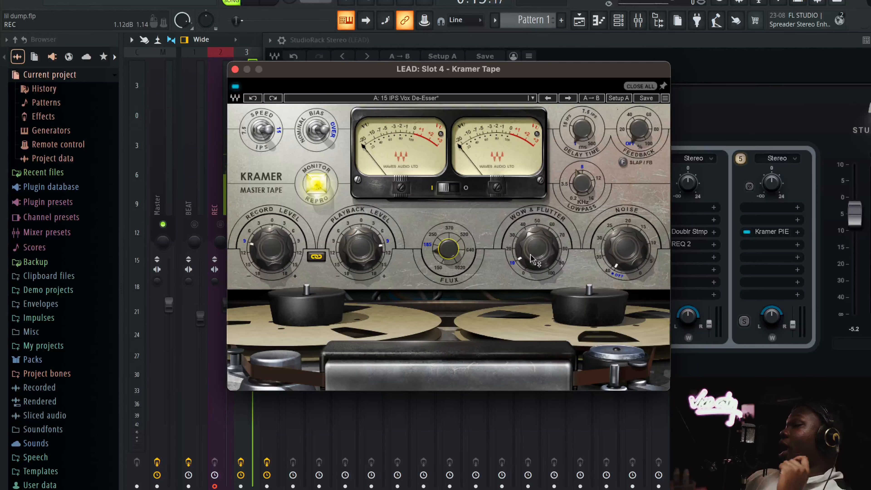
- Review the Wow & Flutter and Playback Level values in Kramer Tape and close the plugin
{"action": "mouse_move", "coordinate": [531, 259]}
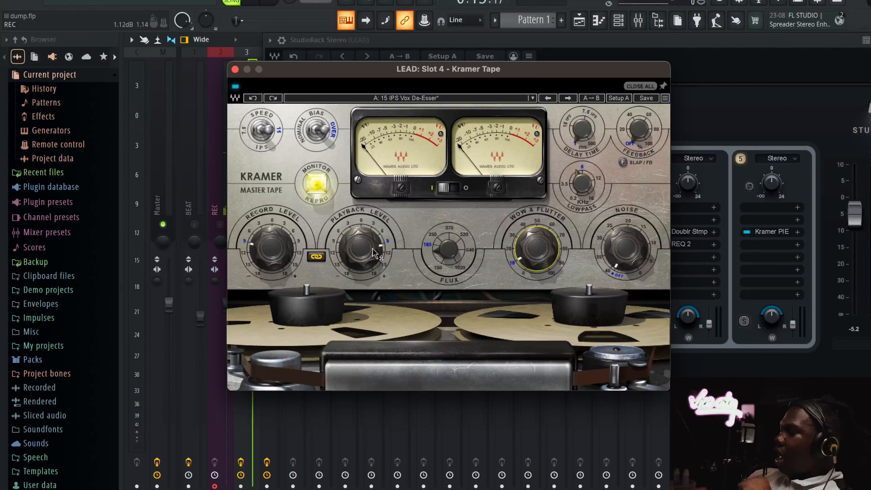
{"action": "mouse_move", "coordinate": [374, 253]}
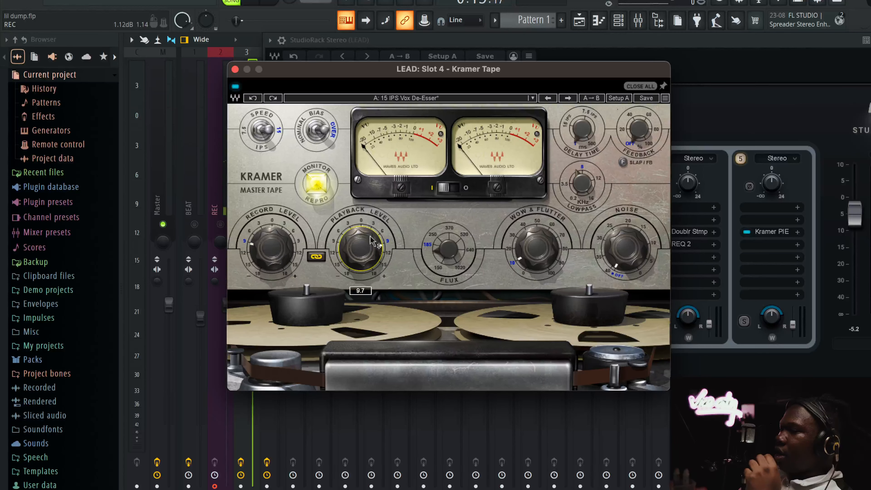
{"action": "left_click", "coordinate": [235, 69]}
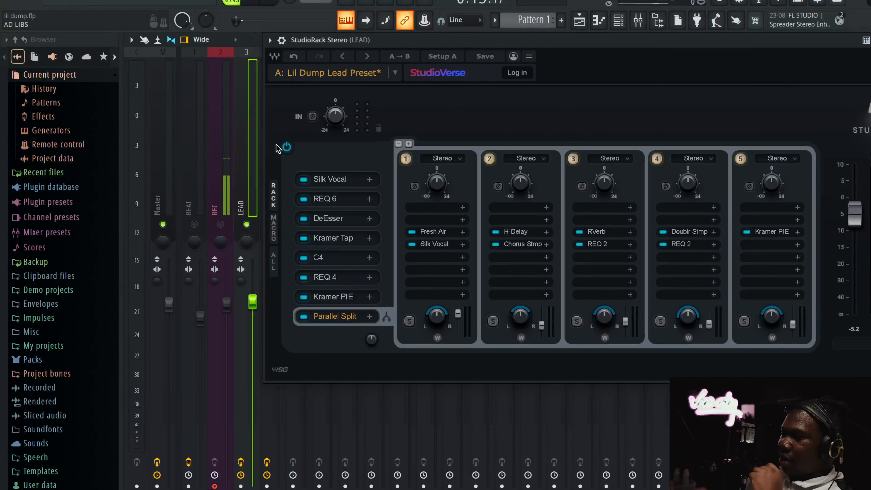
- Open C4 in slot 5, compare the lead vocal with it bypassed and re-enabled, and close it after unmuting BEAT
{"action": "left_click", "coordinate": [325, 265]}
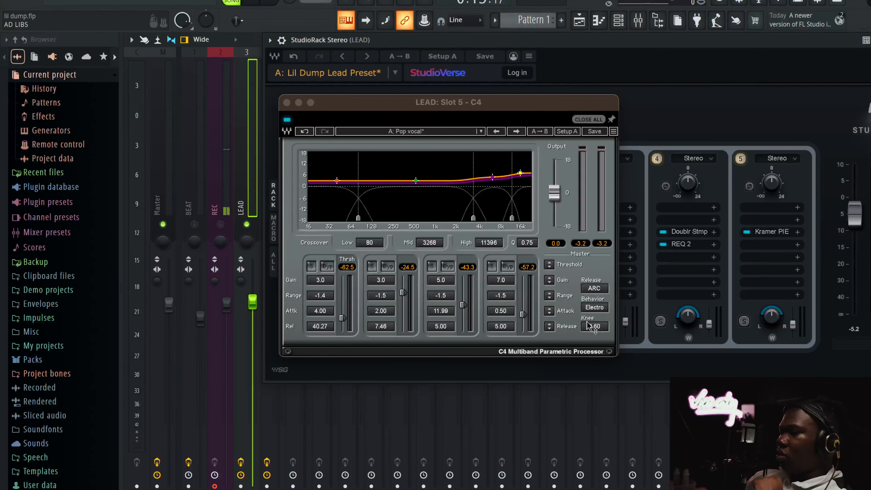
{"action": "left_click", "coordinate": [605, 328]}
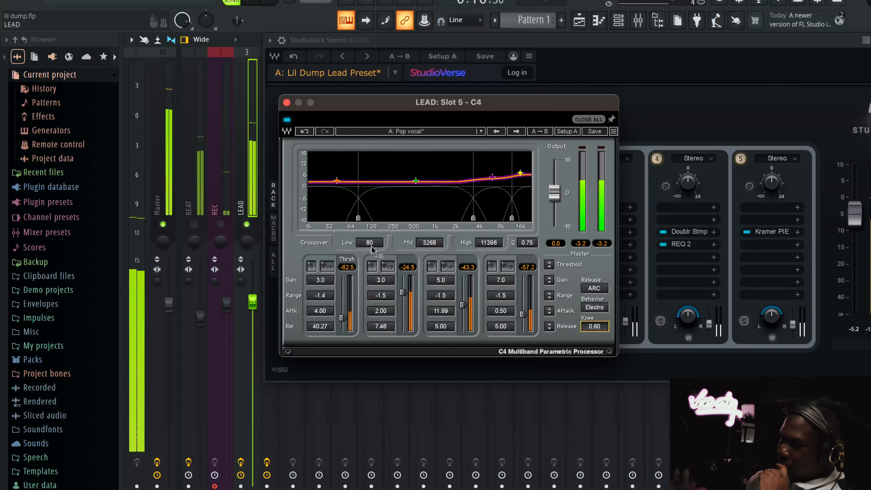
{"action": "left_click", "coordinate": [287, 120]}
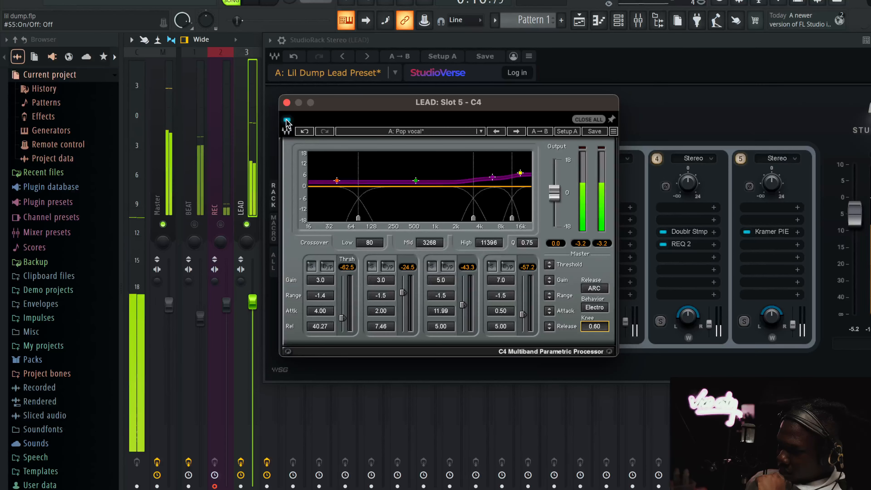
{"action": "left_click", "coordinate": [287, 120]}
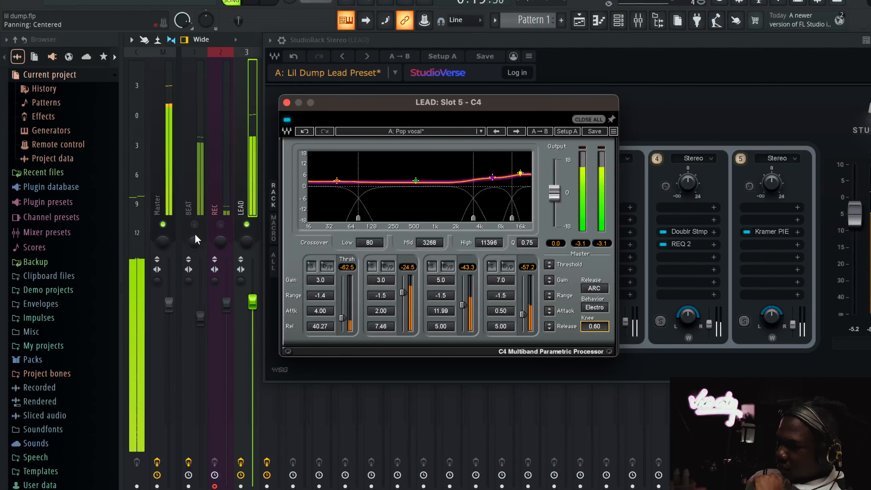
{"action": "left_click", "coordinate": [194, 224]}
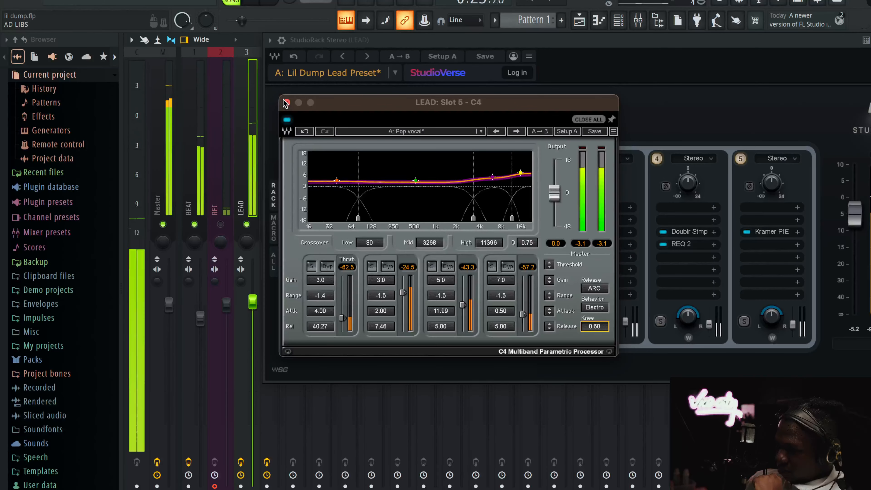
{"action": "left_click", "coordinate": [286, 103]}
- Open REQ 4 in slot 6 to examine its curve during playback, stop the song, mute BEAT and close the plugin
{"action": "left_click", "coordinate": [324, 277]}
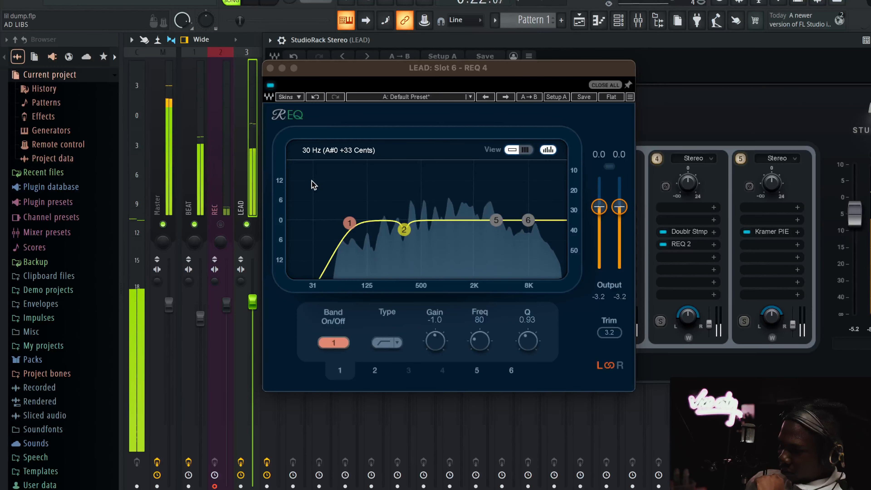
{"action": "key", "text": "space"}
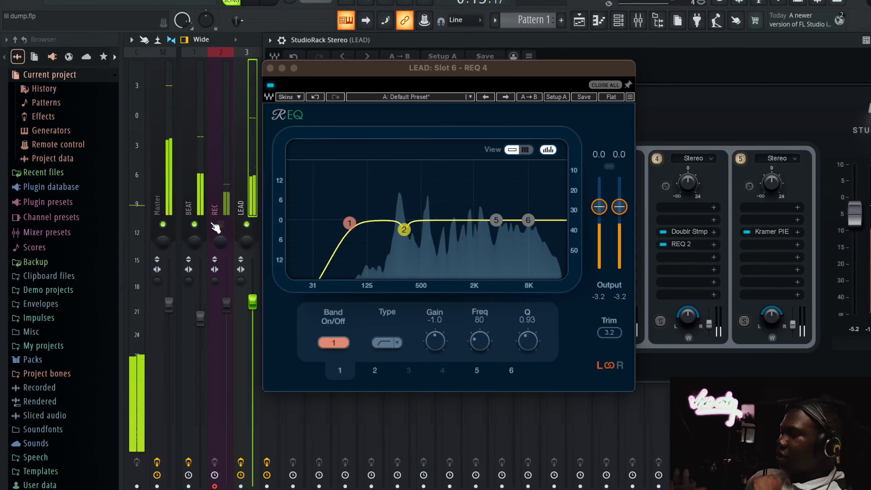
{"action": "left_click", "coordinate": [194, 225]}
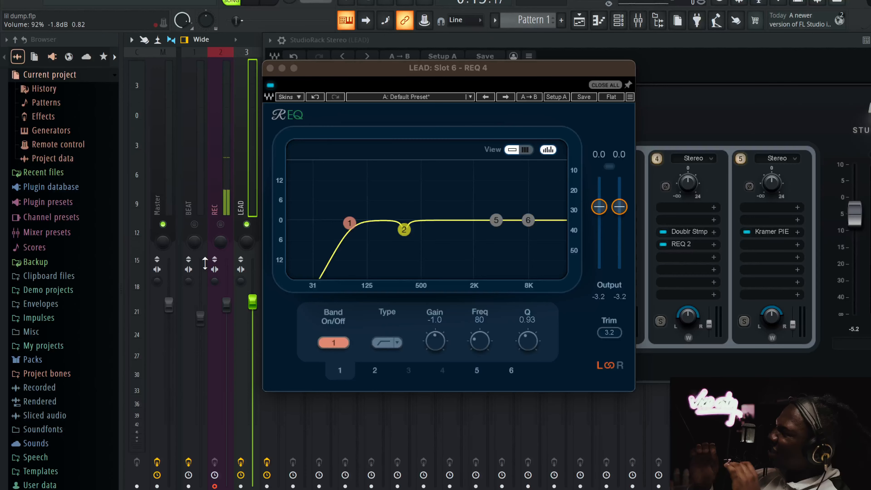
{"action": "left_click", "coordinate": [271, 68]}
- Revisit Kramer Tape and C4 to review their settings, closing each one
{"action": "left_click", "coordinate": [343, 239]}
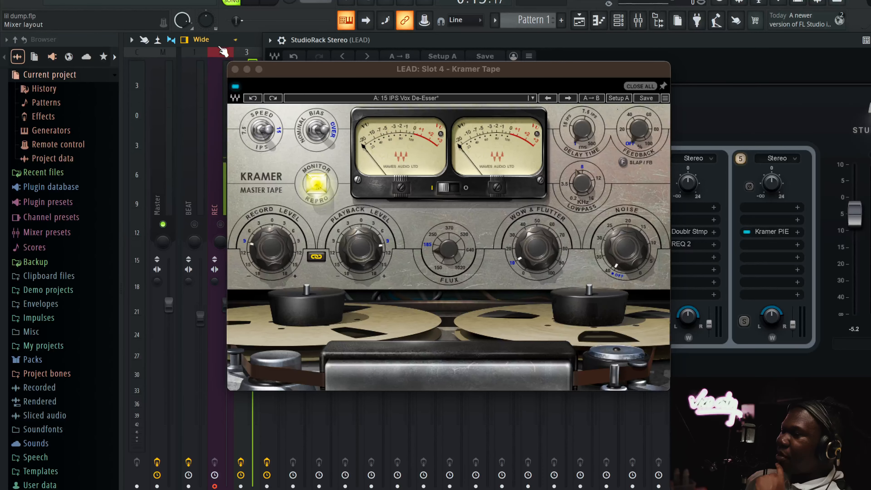
{"action": "left_click", "coordinate": [235, 69]}
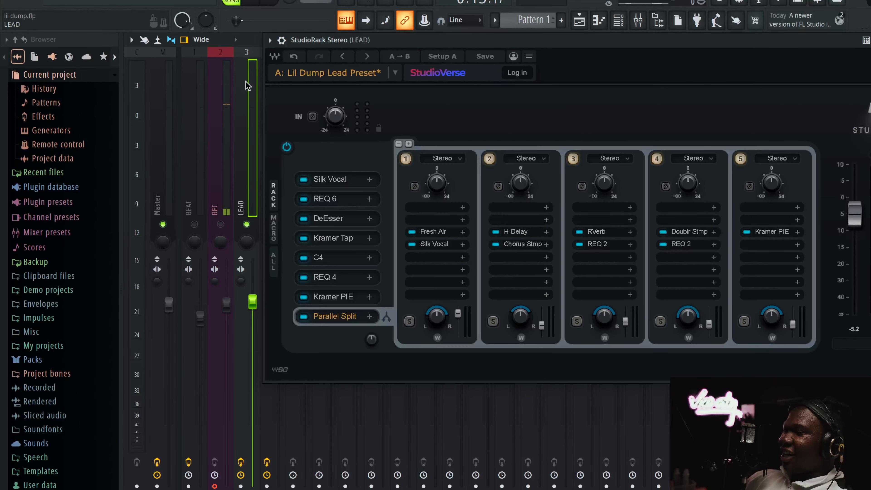
{"action": "left_click", "coordinate": [338, 259]}
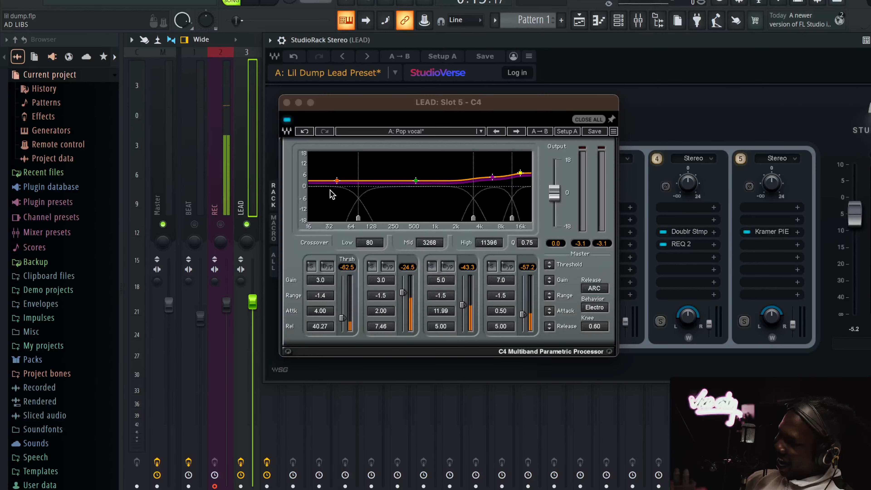
{"action": "left_click", "coordinate": [287, 102]}
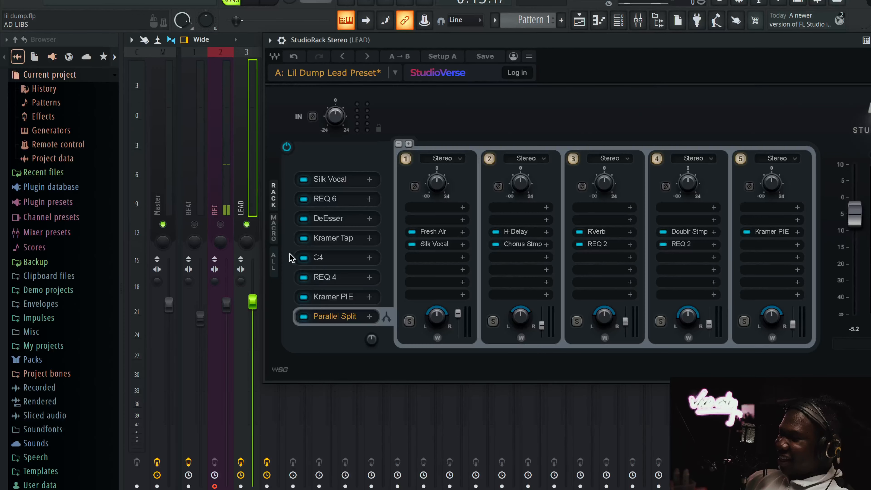
- Inspect bands 2 and 1 in REQ 4, close it and open REQ 6 in slot 2 to compare its low cut
{"action": "left_click", "coordinate": [333, 278]}
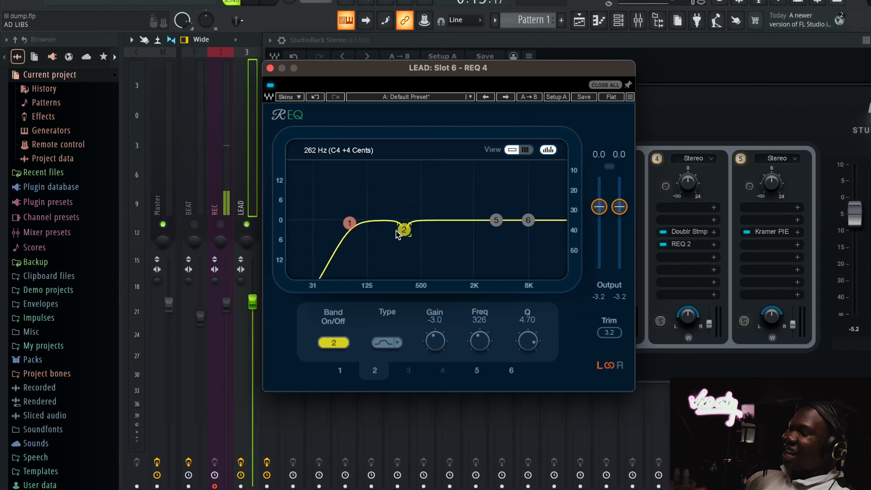
{"action": "left_click", "coordinate": [346, 217]}
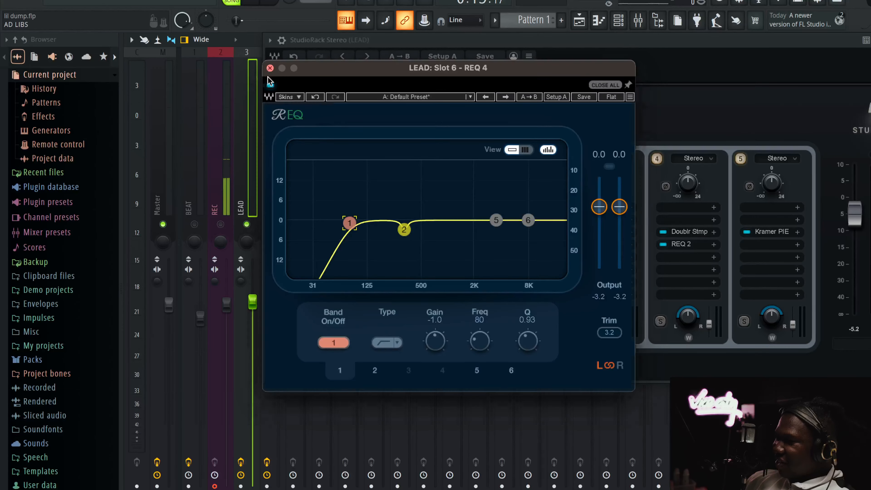
{"action": "left_click", "coordinate": [270, 67]}
{"action": "left_click", "coordinate": [328, 197]}
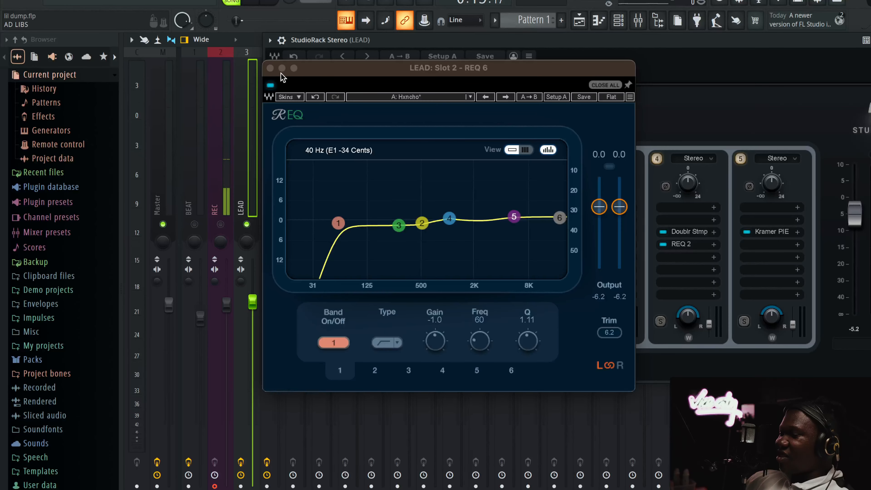
- Close REQ 6 and revisit Kramer Tape in slot 4, closing it after the review
{"action": "left_click", "coordinate": [270, 68]}
{"action": "left_click", "coordinate": [337, 236]}
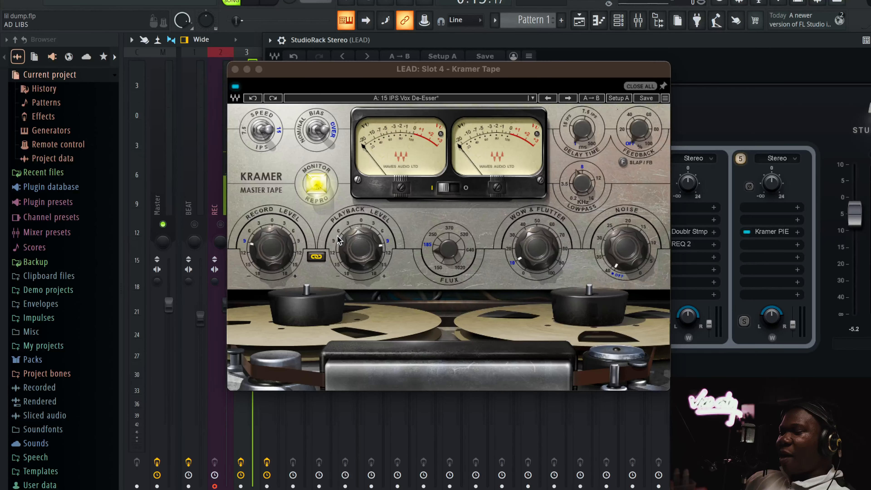
{"action": "left_click", "coordinate": [236, 70]}
- Open REQ 4 in slot 6, compare the lead with it bypassed and re-enabled, stop playback and close it
{"action": "left_click", "coordinate": [332, 278]}
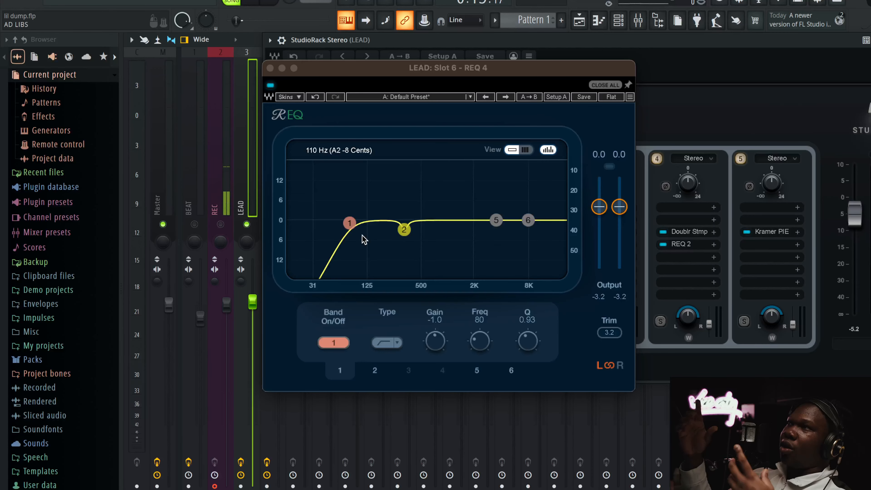
{"action": "left_click", "coordinate": [269, 86]}
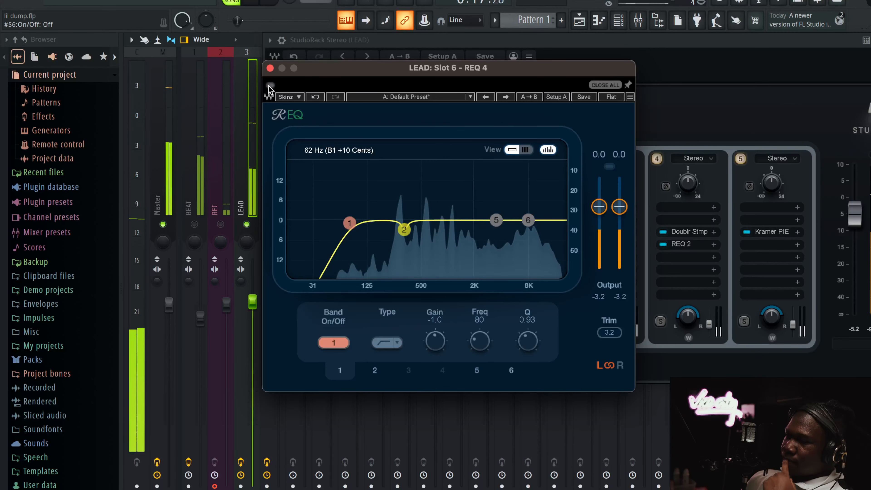
{"action": "left_click", "coordinate": [269, 86]}
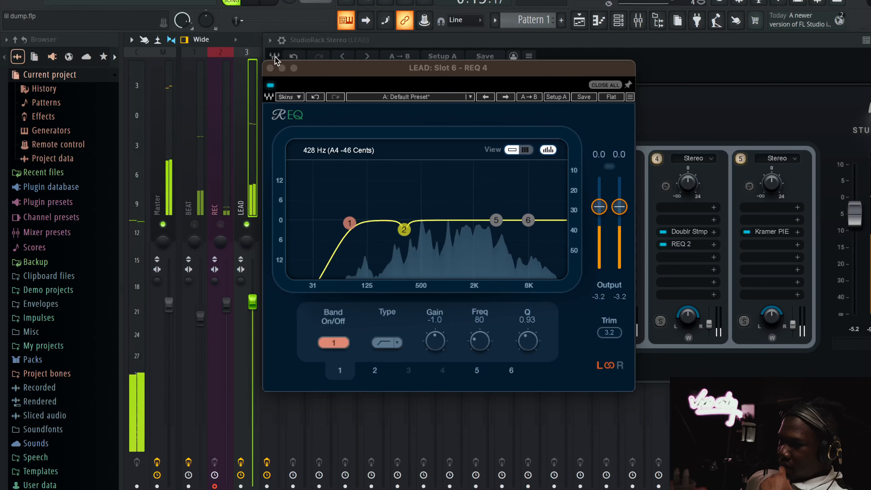
{"action": "key", "text": "space"}
{"action": "left_click", "coordinate": [270, 69]}
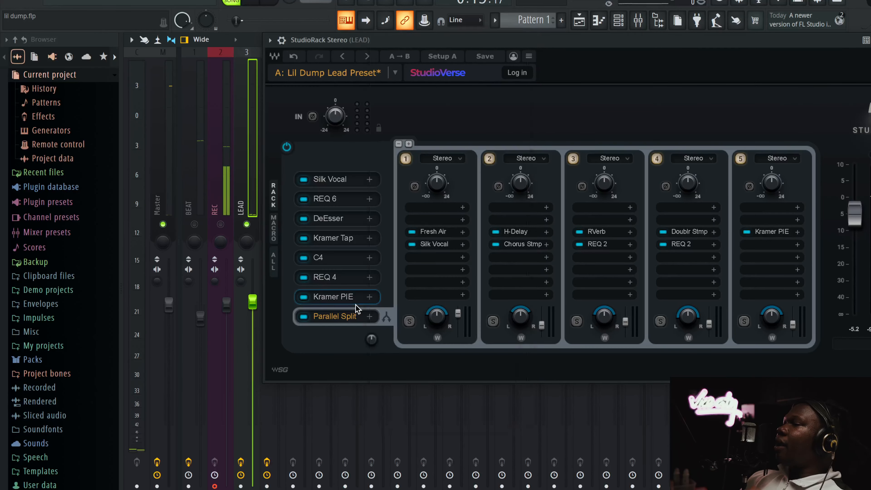
- Open Kramer PIE in slot 7, examine its compression ratio, compare playback with it bypassed and re-enabled, and close it
{"action": "left_click", "coordinate": [356, 302]}
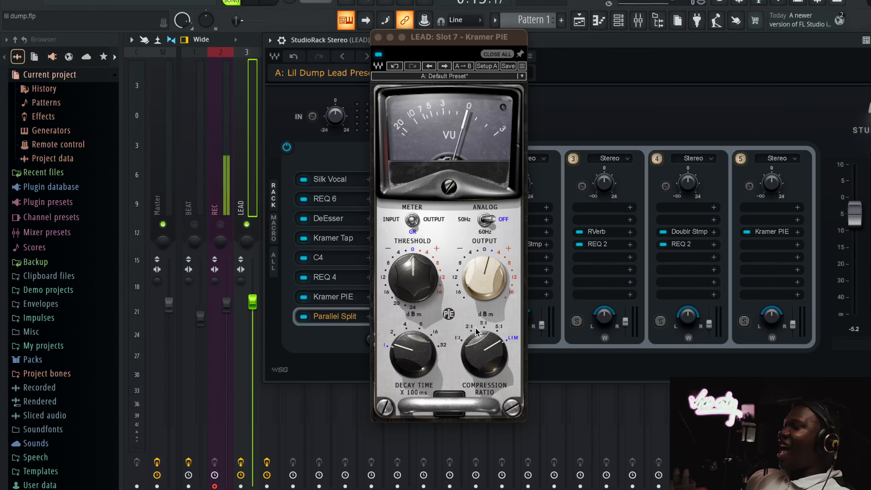
{"action": "left_click", "coordinate": [484, 346]}
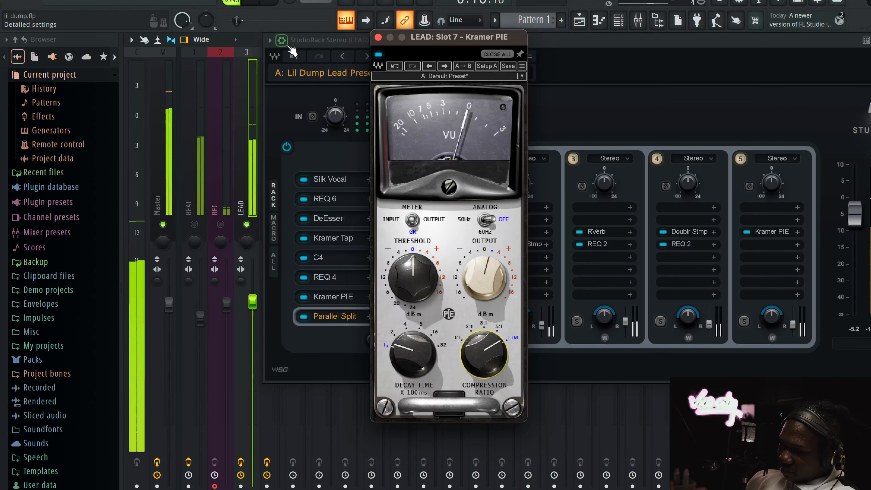
{"action": "left_click", "coordinate": [558, 39]}
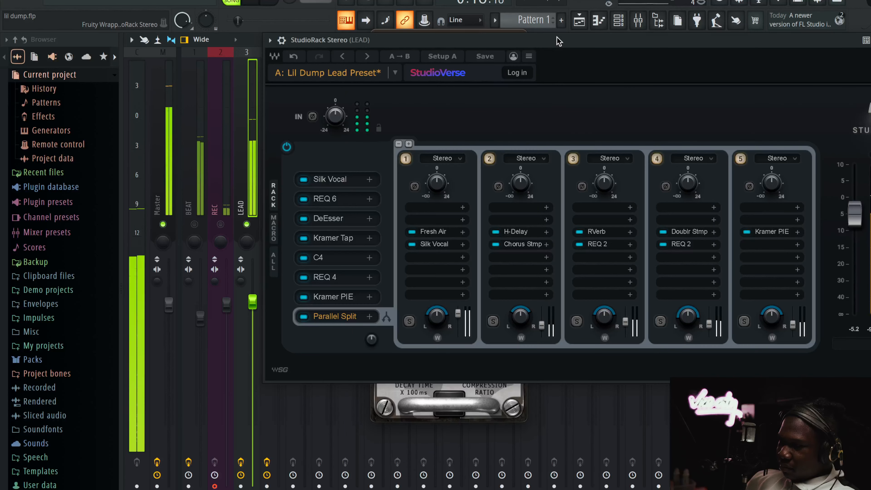
{"action": "left_click", "coordinate": [463, 417]}
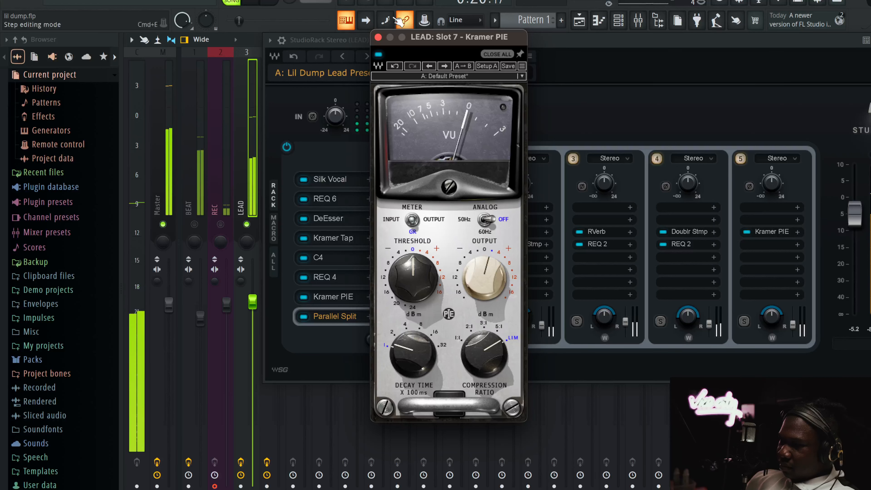
{"action": "left_click", "coordinate": [379, 54]}
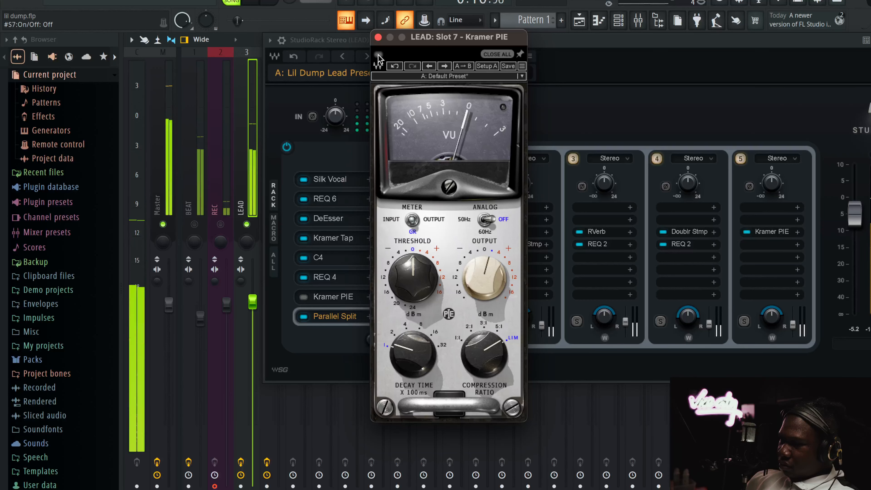
{"action": "left_click", "coordinate": [379, 55]}
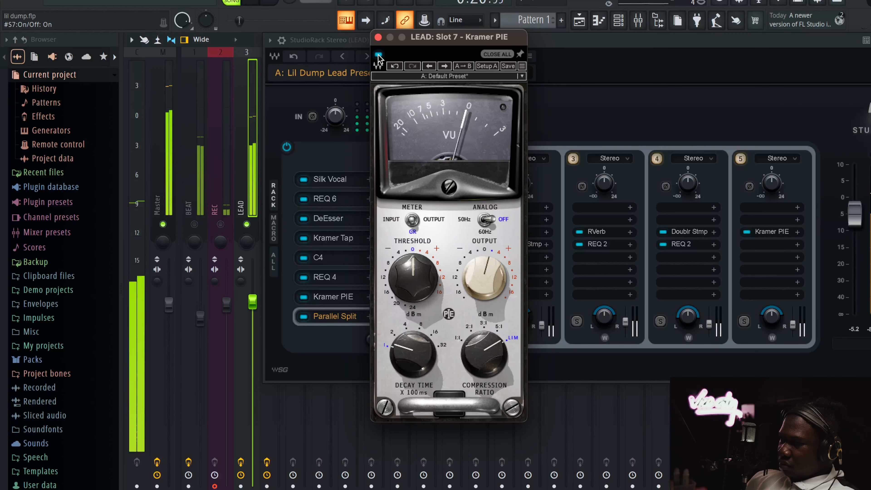
{"action": "left_click", "coordinate": [378, 37]}
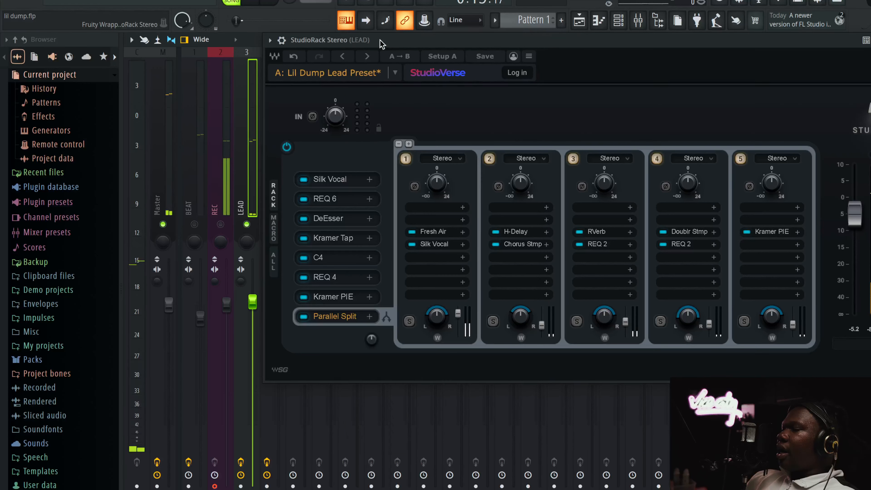
- Review Fresh Air and Silk Vocal in rack 1 of the Parallel Split, closing each one
{"action": "left_click", "coordinate": [430, 231]}
{"action": "left_click", "coordinate": [308, 46]}
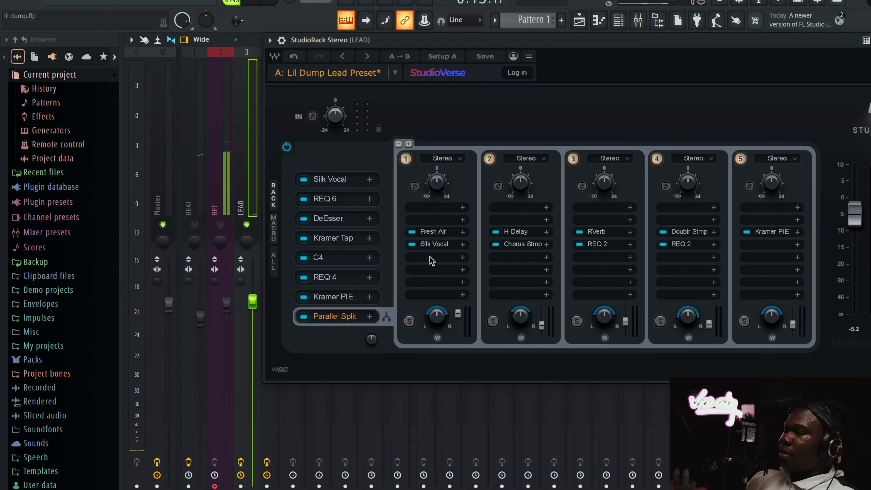
{"action": "left_click", "coordinate": [434, 244]}
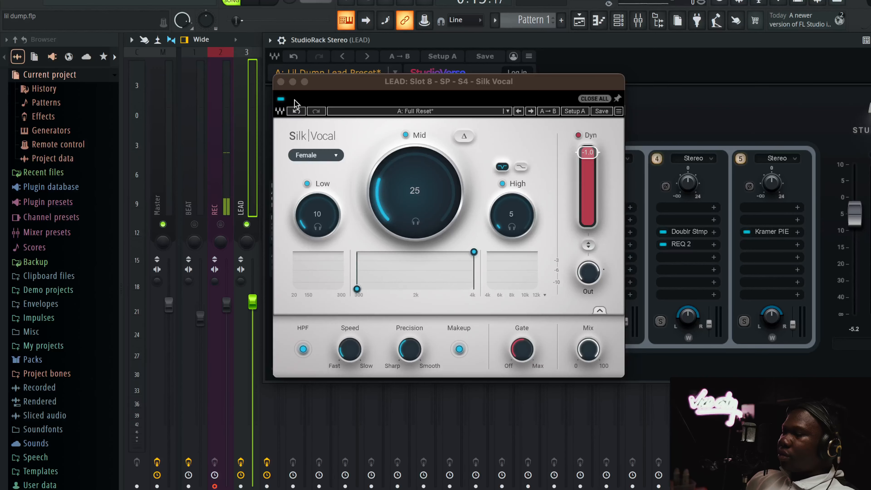
{"action": "left_click", "coordinate": [281, 83]}
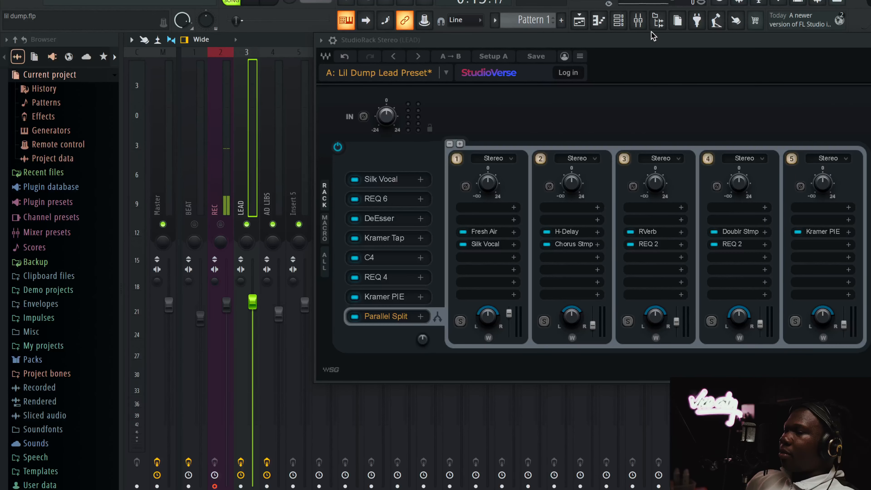
- Review H-Delay in parallel rack 2, audition the rack with its output raised to -6.3, and undo that level change
{"action": "left_click_drag", "start_coordinate": [652, 43], "coordinate": [503, 62]}
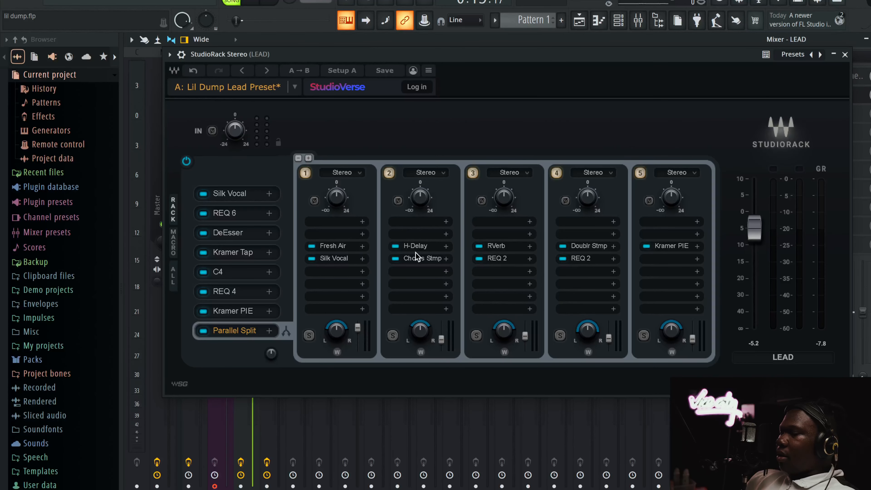
{"action": "left_click", "coordinate": [414, 246]}
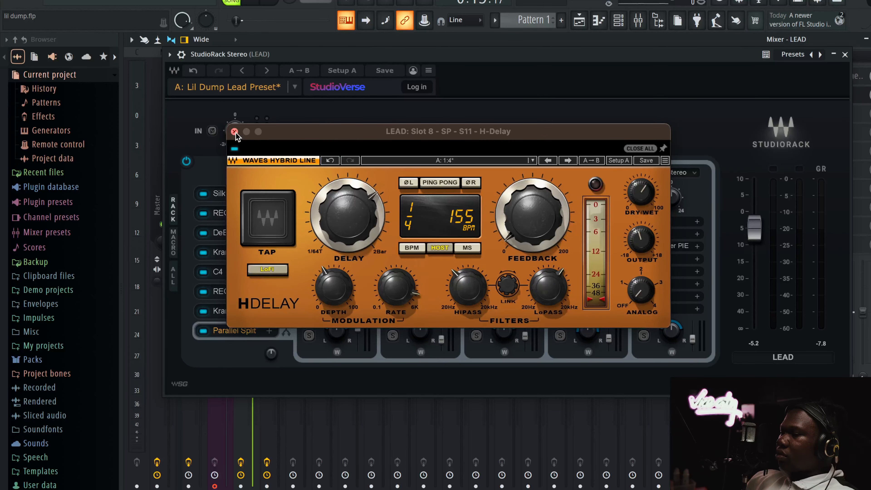
{"action": "left_click", "coordinate": [235, 131]}
{"action": "left_click_drag", "start_coordinate": [441, 339], "coordinate": [442, 331]}
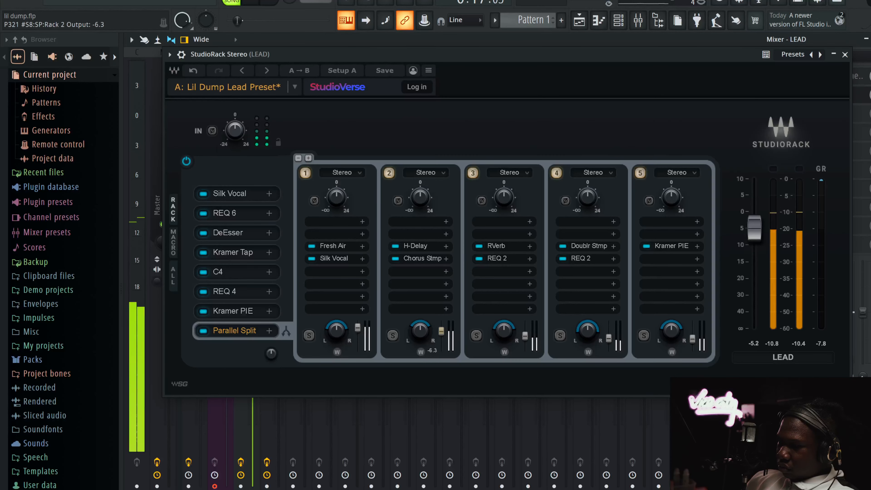
{"action": "left_click", "coordinate": [193, 71]}
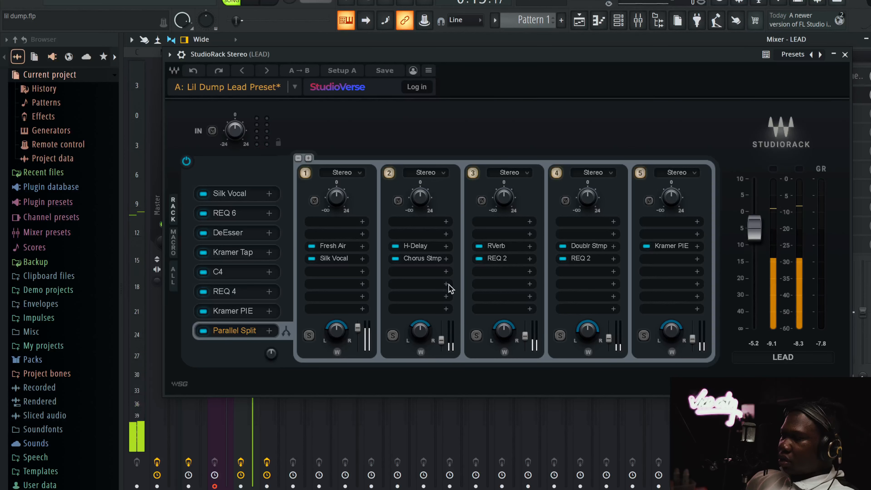
- Review the Chorus stomp in parallel rack 2 and RVerb and REQ 2 in rack 3, closing each one
{"action": "left_click", "coordinate": [419, 260]}
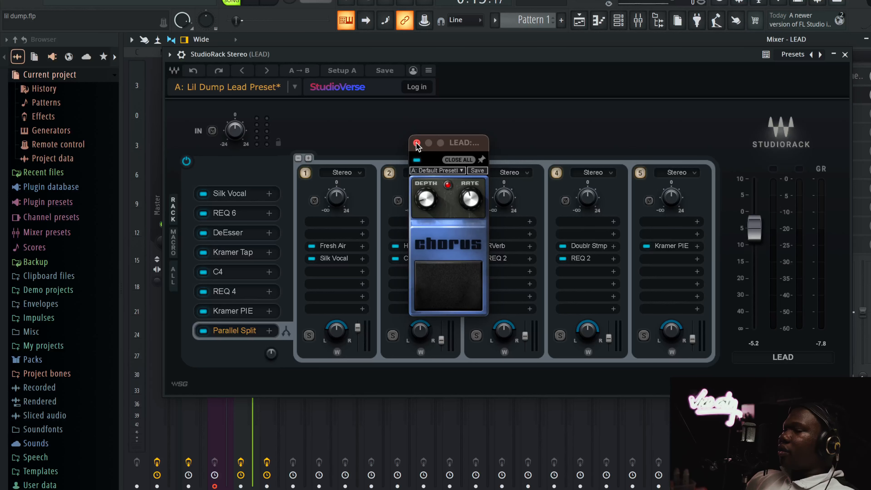
{"action": "left_click", "coordinate": [416, 143]}
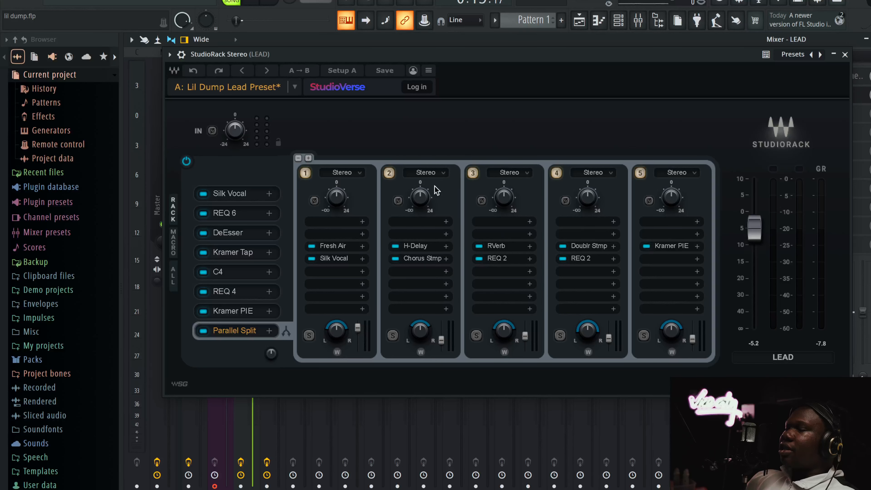
{"action": "left_click", "coordinate": [495, 247]}
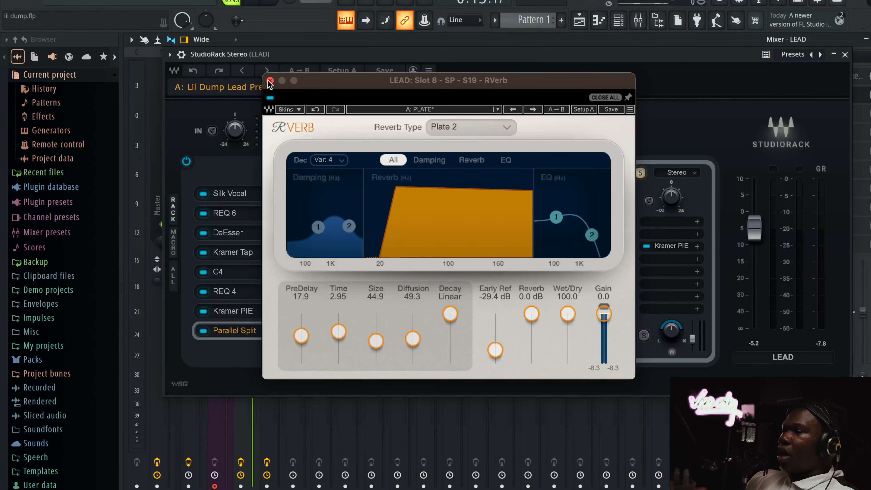
{"action": "left_click", "coordinate": [270, 81]}
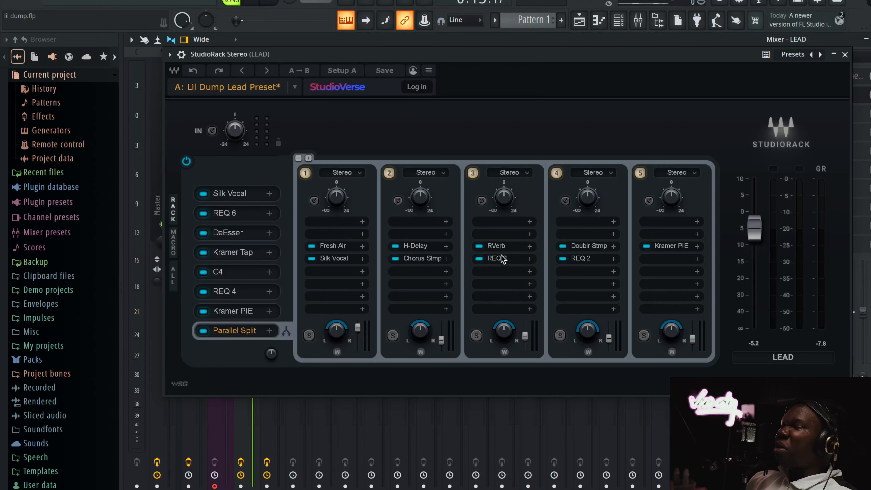
{"action": "left_click", "coordinate": [501, 258]}
{"action": "left_click", "coordinate": [268, 68]}
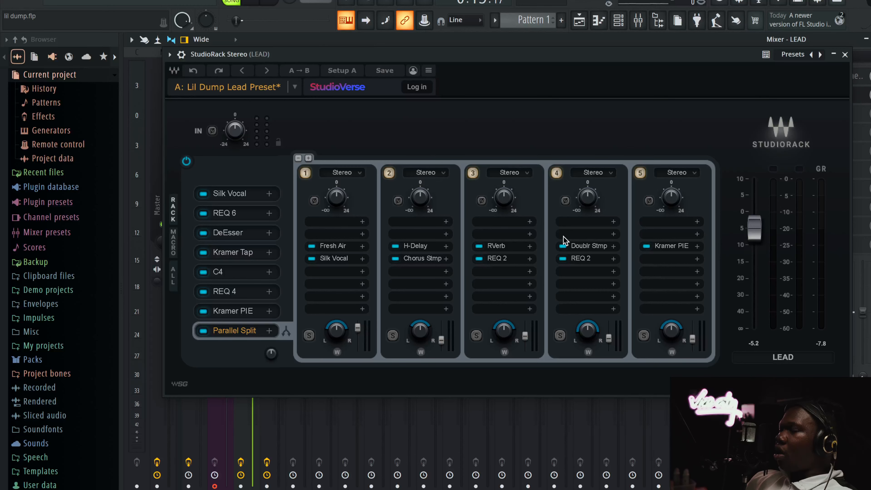
- Review the Doubler stomp and REQ 2 in parallel rack 4, closing each one
{"action": "left_click", "coordinate": [583, 246]}
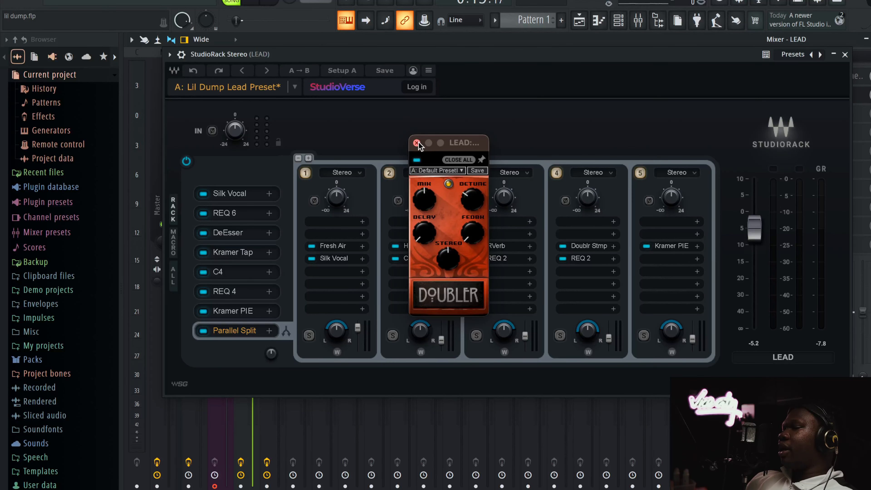
{"action": "left_click", "coordinate": [417, 143]}
{"action": "left_click", "coordinate": [582, 259]}
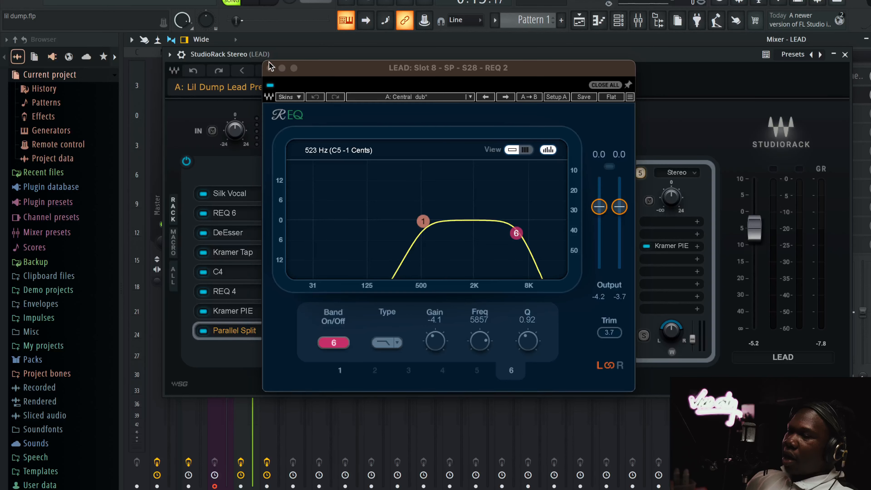
{"action": "left_click", "coordinate": [270, 69]}
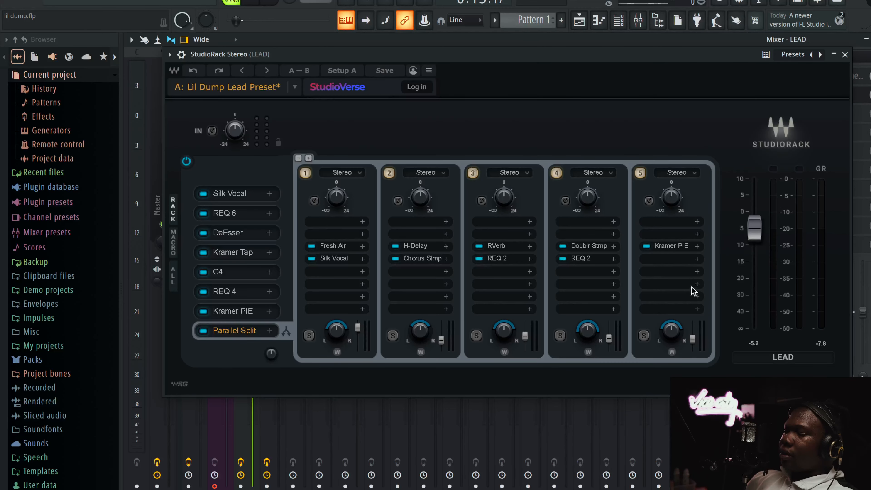
- Audition the Doubler by raising parallel rack 4's output to 10.0 during playback, undo the level change and stop the song
{"action": "left_click", "coordinate": [586, 247]}
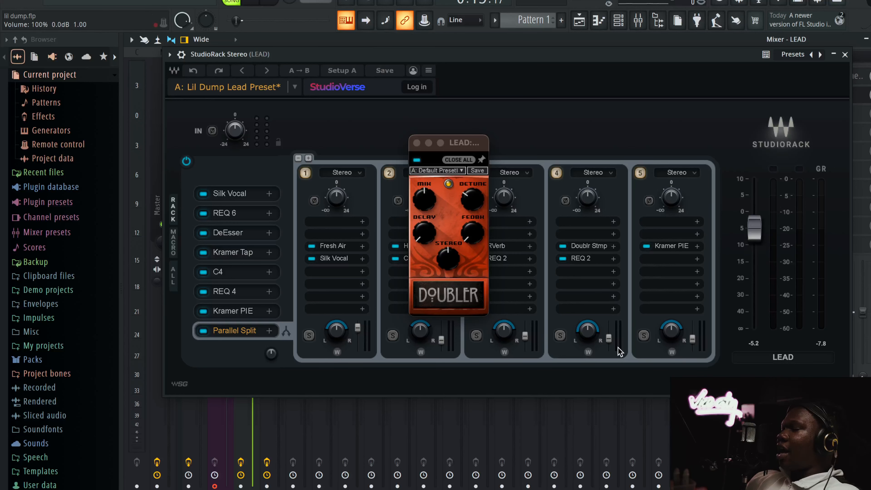
{"action": "mouse_move", "coordinate": [607, 339]}
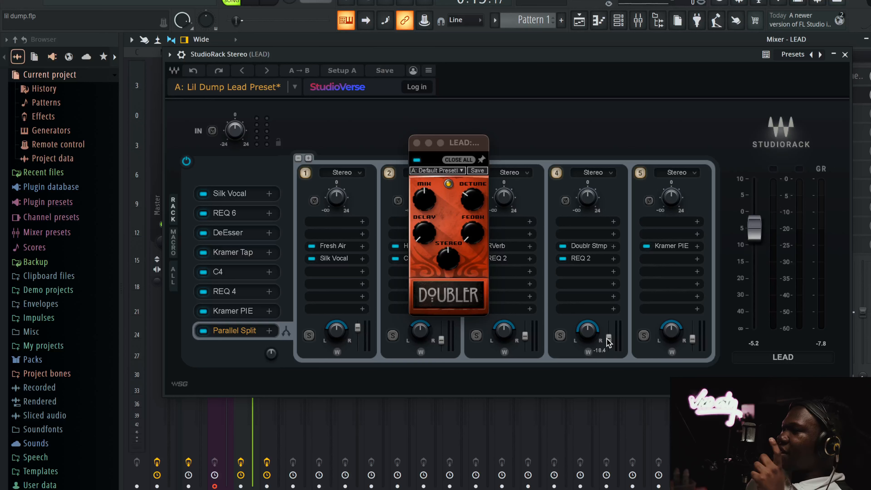
{"action": "key", "text": "space"}
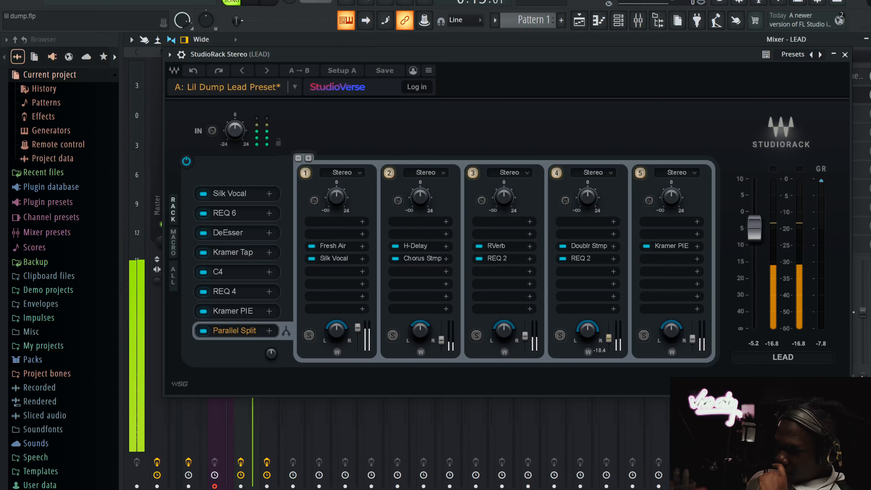
{"action": "left_click_drag", "start_coordinate": [608, 338], "coordinate": [609, 321]}
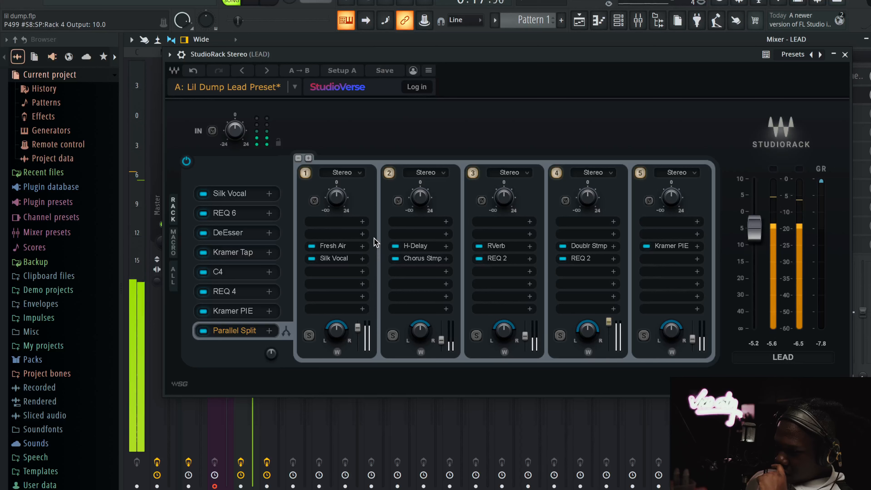
{"action": "left_click", "coordinate": [193, 70]}
{"action": "key", "text": "space"}
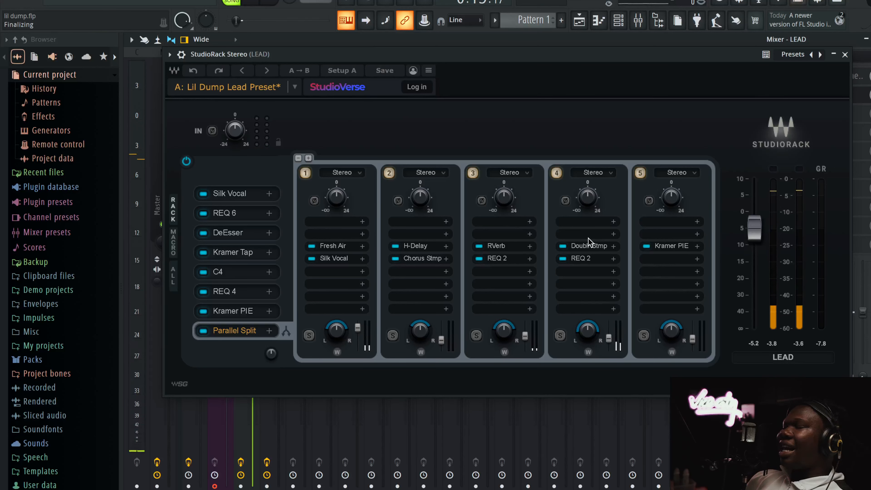
- Audition Kramer PIE in parallel rack 5 during playback, and reopen Kramer PIE in slot 7 to compare its settings
{"action": "left_click", "coordinate": [667, 247]}
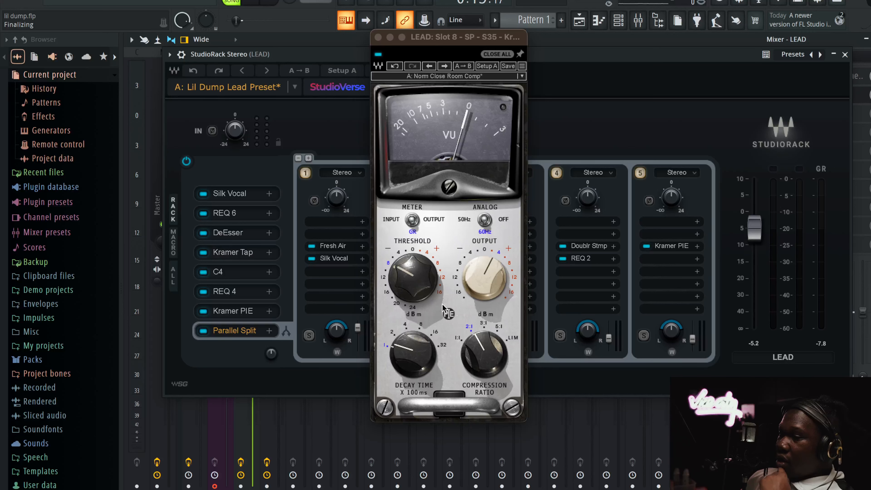
{"action": "key", "text": "space"}
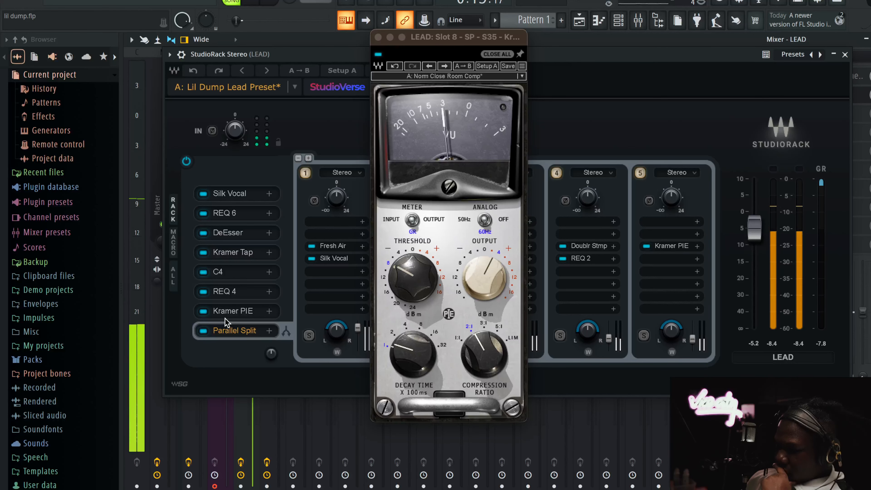
{"action": "key", "text": "space"}
{"action": "left_click", "coordinate": [232, 314]}
{"action": "left_click", "coordinate": [230, 315]}
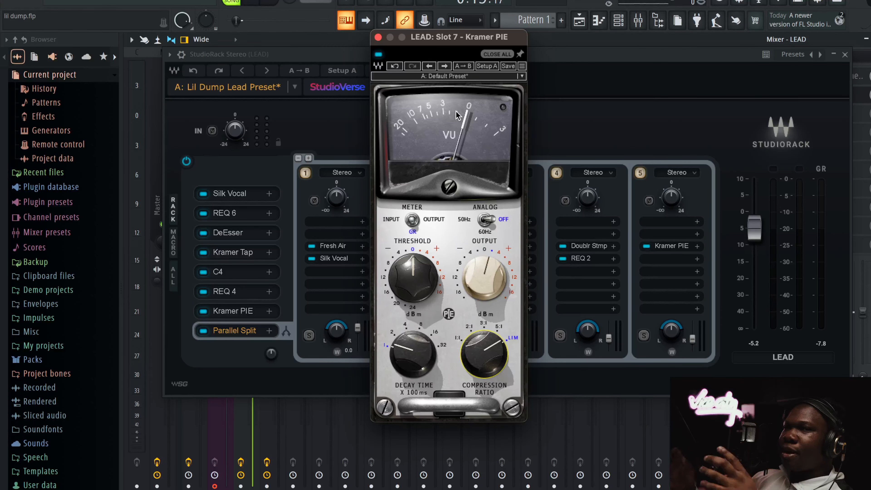
- Compare slot 7's Kramer PIE with the one in parallel rack 5, and close both along with the LEAD StudioRack
{"action": "left_click", "coordinate": [378, 37]}
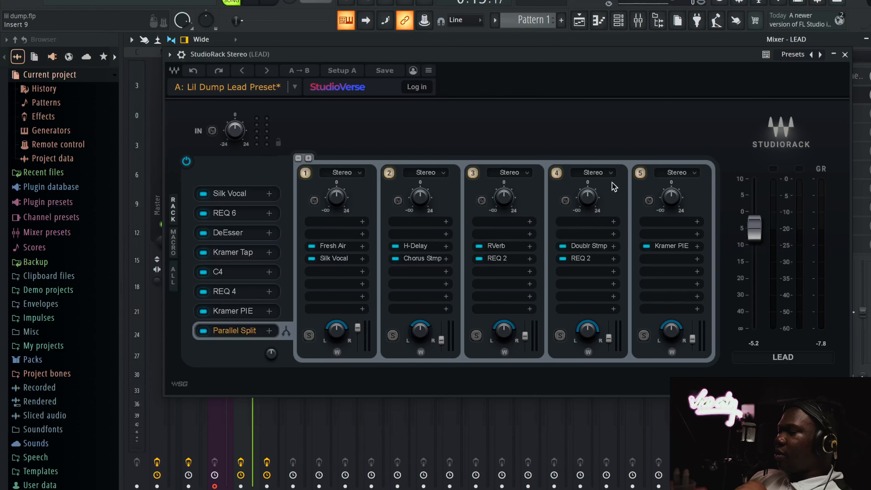
{"action": "left_click", "coordinate": [665, 245]}
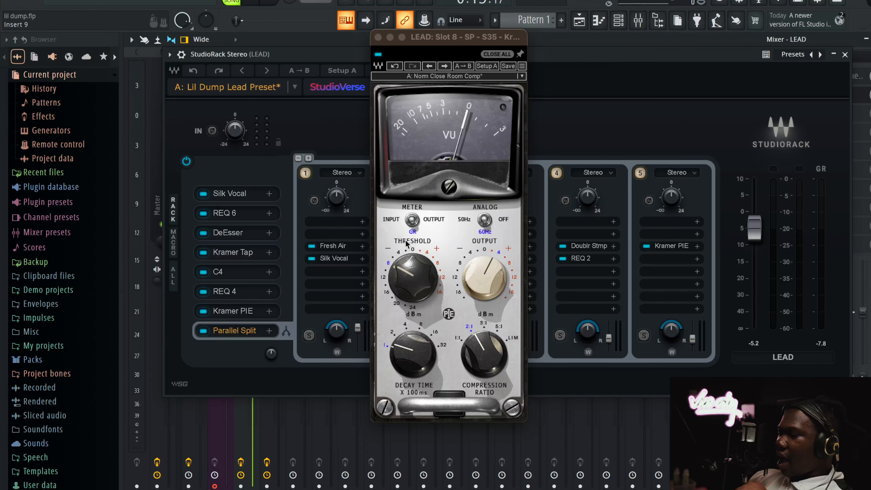
{"action": "left_click", "coordinate": [378, 37]}
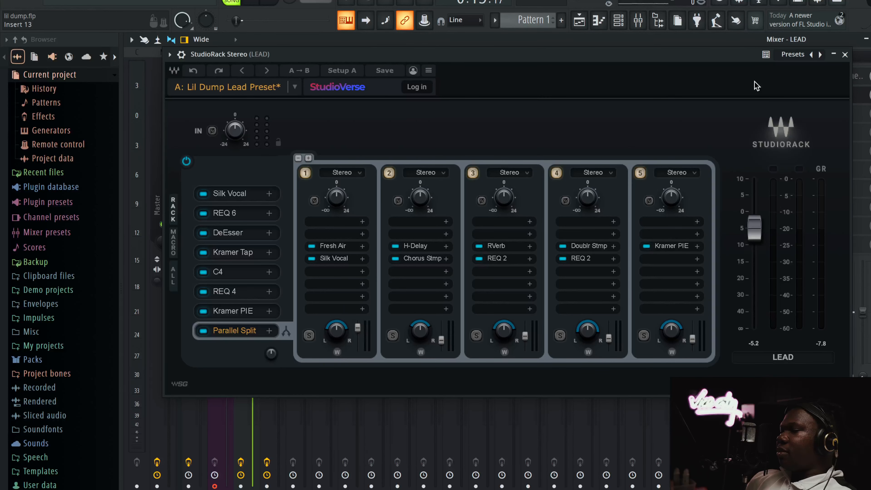
{"action": "left_click", "coordinate": [845, 55]}
- Select the AD LIBS mixer track and review its Waves Tune Real-Time settings, closing the plugin
{"action": "left_click", "coordinate": [284, 140]}
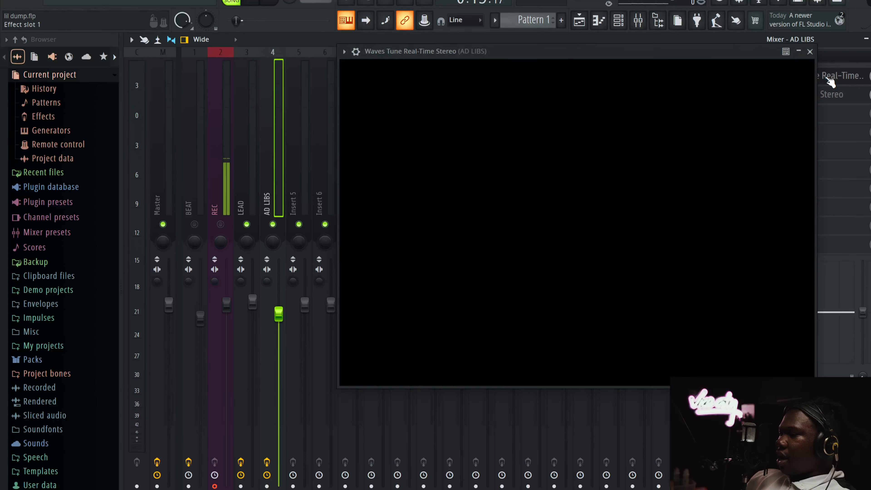
{"action": "left_click", "coordinate": [825, 76]}
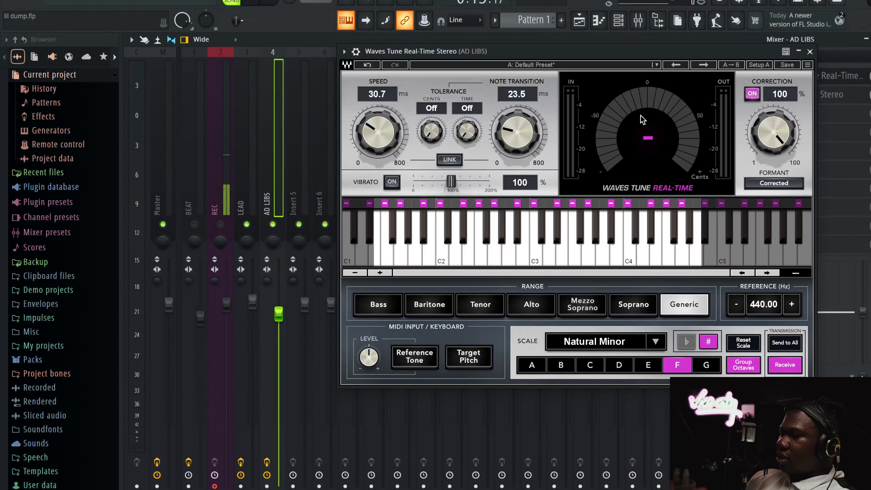
{"action": "left_click", "coordinate": [810, 51]}
- Open the AD LIBS StudioRack, reposition its window clear of the effect slots, and review Kramer Tape in slot 1
{"action": "left_click", "coordinate": [818, 93]}
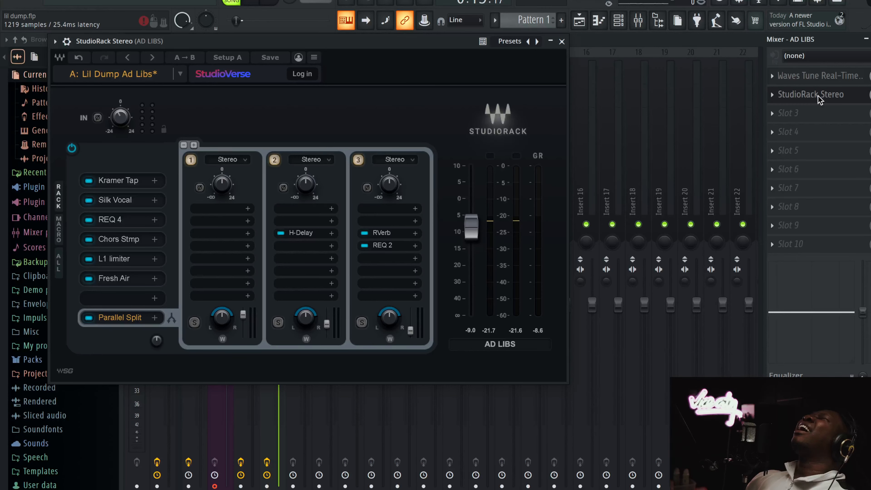
{"action": "left_click_drag", "start_coordinate": [459, 45], "coordinate": [621, 51]}
{"action": "left_click", "coordinate": [281, 180]}
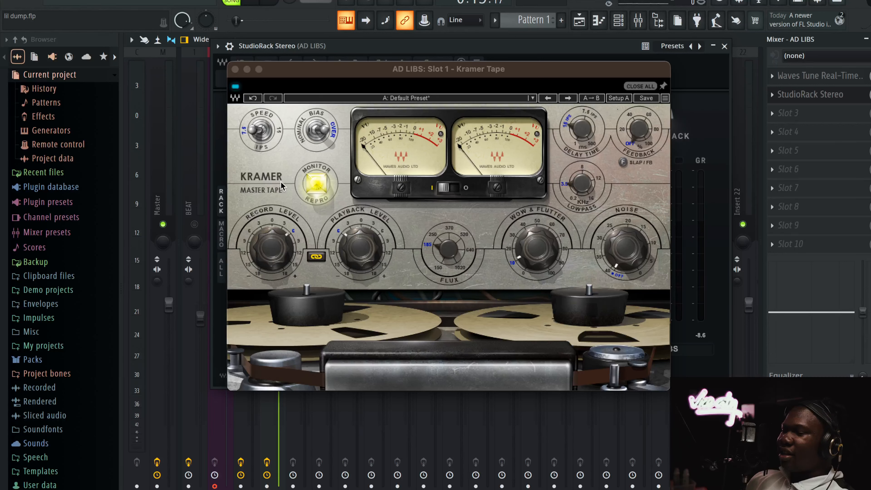
{"action": "left_click", "coordinate": [235, 69]}
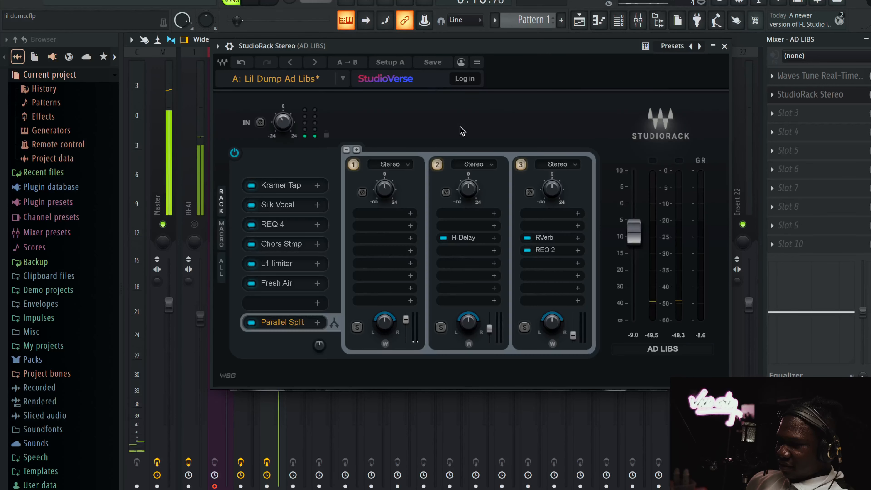
- Raise the AD LIBS StudioRack output gain to -4.0 during playback and recheck Kramer Tape in slot 1
{"action": "left_click_drag", "start_coordinate": [633, 231], "coordinate": [634, 215]}
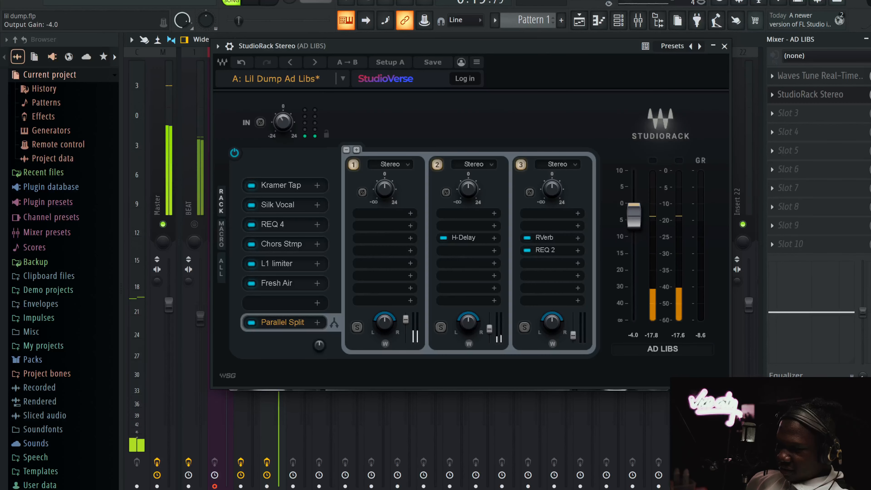
{"action": "left_click", "coordinate": [279, 182]}
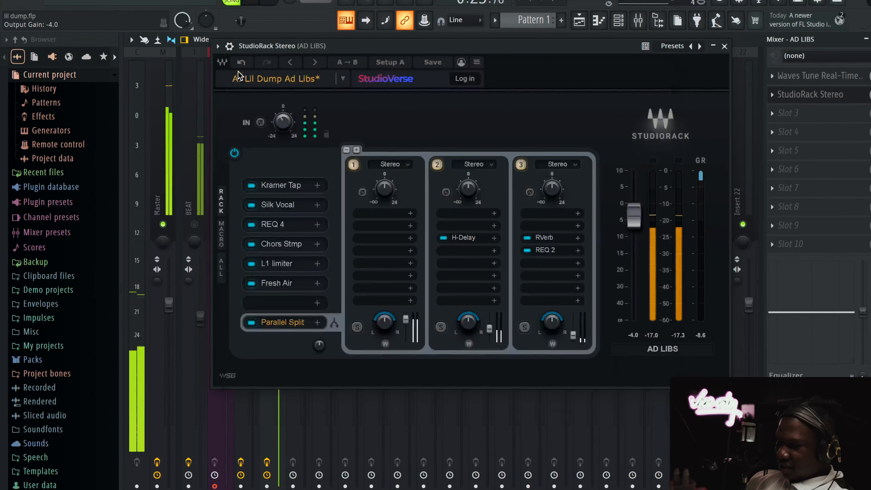
{"action": "left_click", "coordinate": [235, 69]}
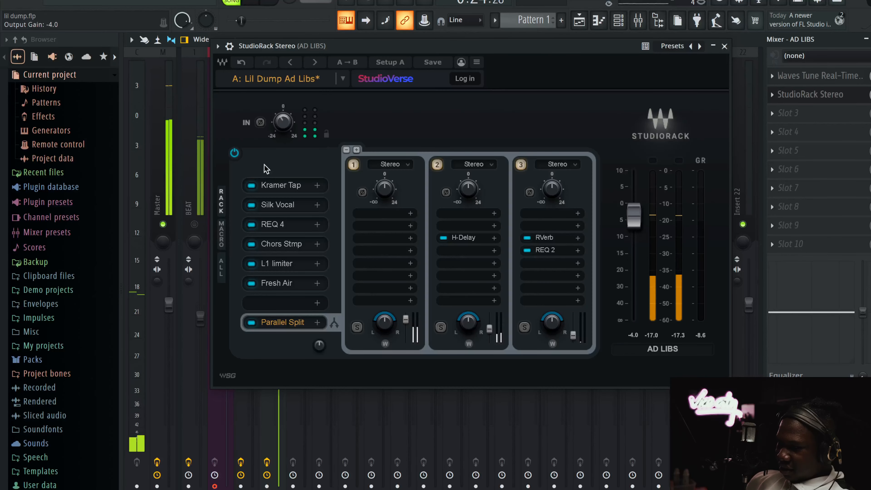
- Review Silk Vocal in slot 2 and REQ 4 in slot 3 while the song plays, closing each one
{"action": "left_click", "coordinate": [277, 206]}
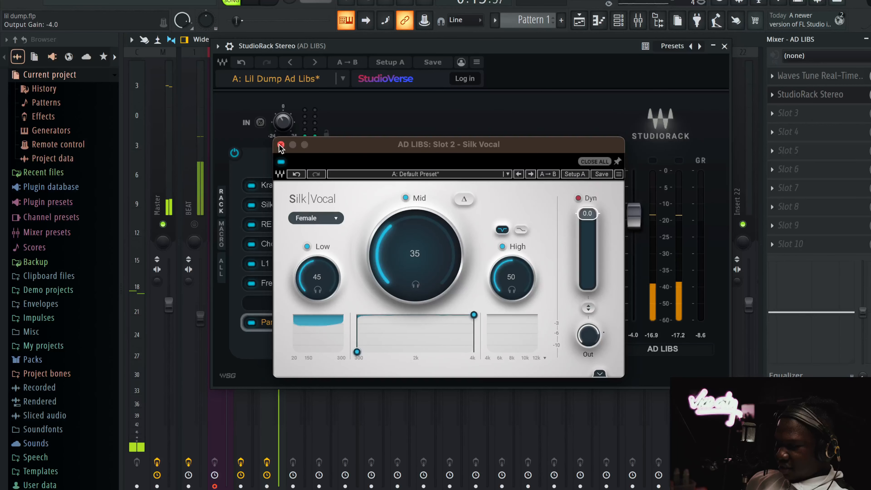
{"action": "left_click", "coordinate": [280, 144]}
{"action": "left_click", "coordinate": [280, 226]}
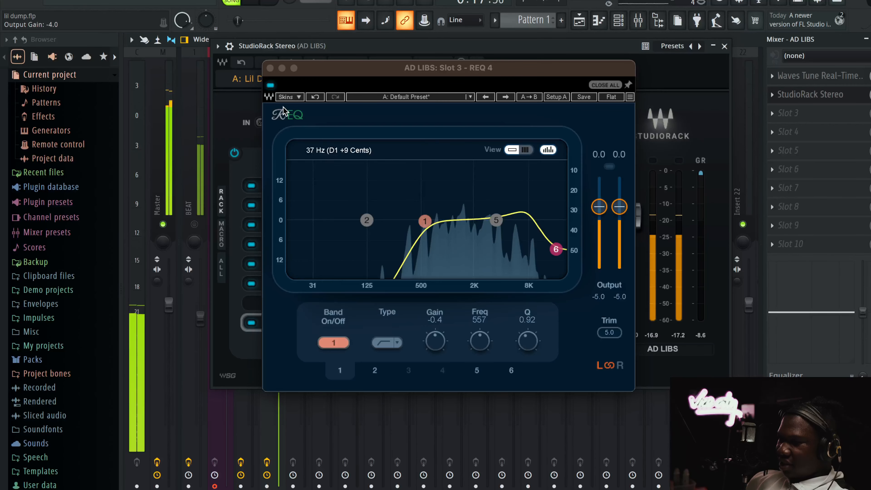
{"action": "left_click", "coordinate": [270, 69]}
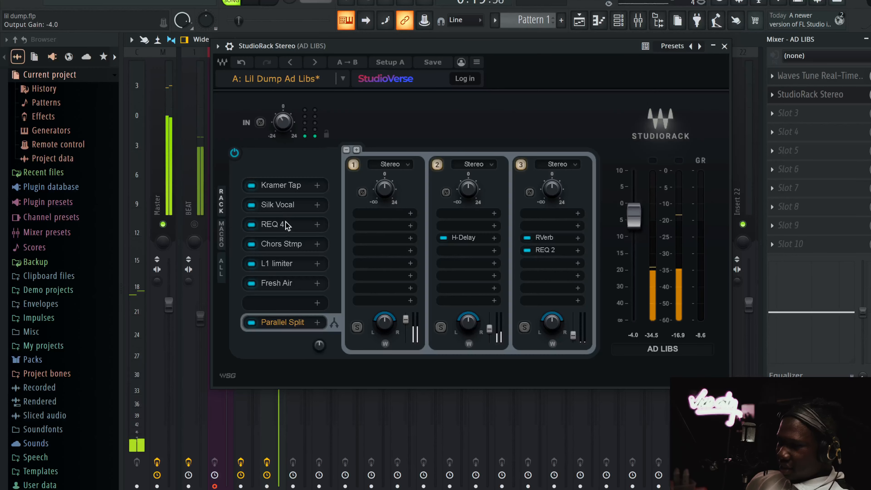
- Review the Chorus stomp, L1 limiter and Fresh Air in slots 4 to 6 during playback, closing each one
{"action": "left_click", "coordinate": [291, 246]}
{"action": "left_click", "coordinate": [298, 270]}
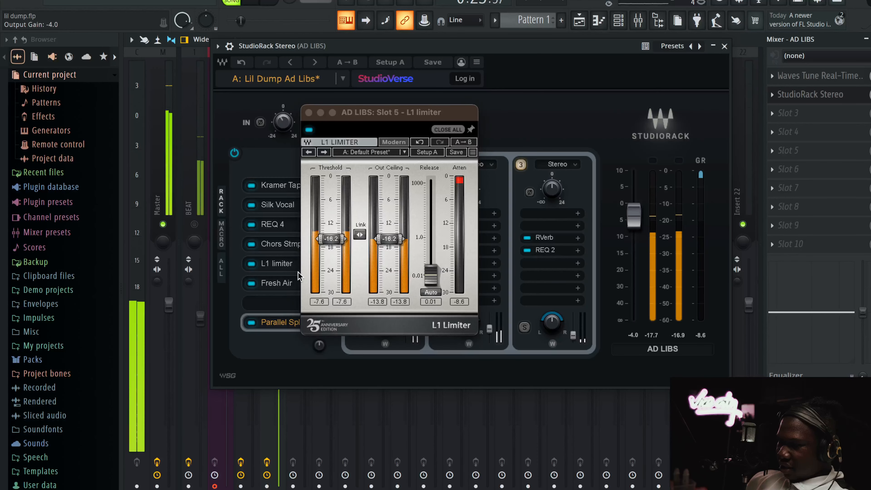
{"action": "left_click", "coordinate": [284, 288]}
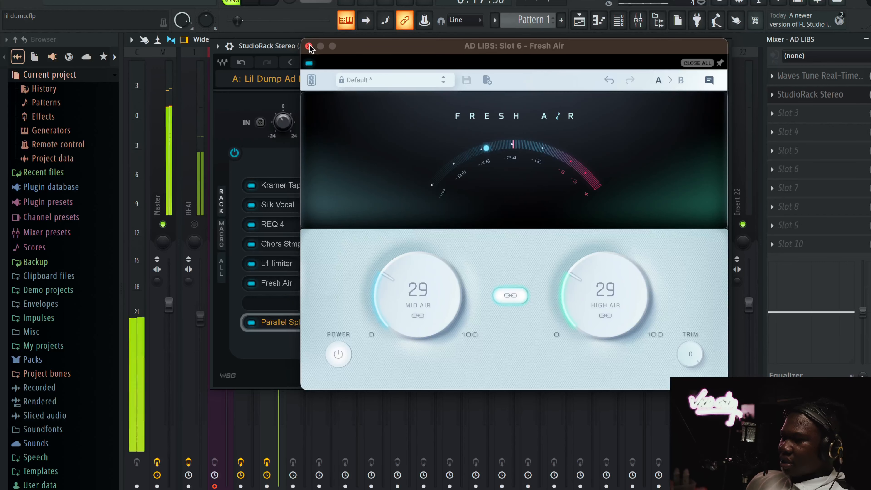
{"action": "left_click", "coordinate": [311, 47]}
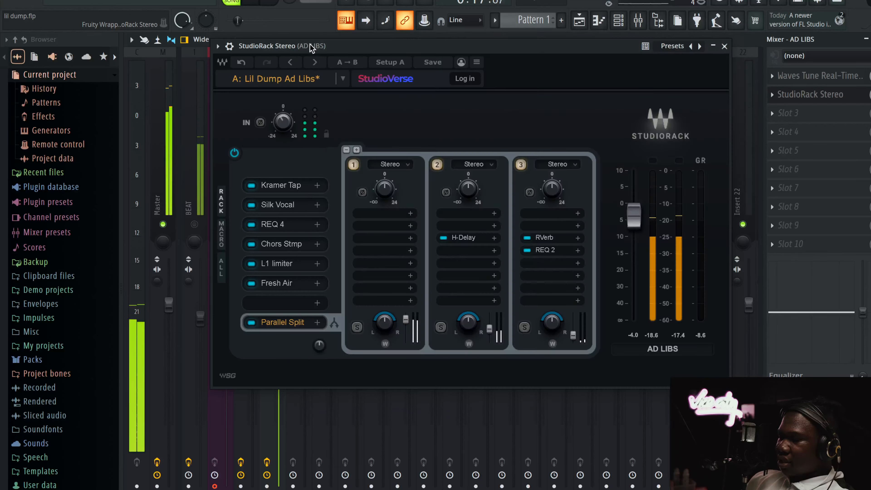
- Review H-Delay in parallel rack 2 and RVerb and REQ 2 in rack 3, closing each one
{"action": "left_click", "coordinate": [442, 242]}
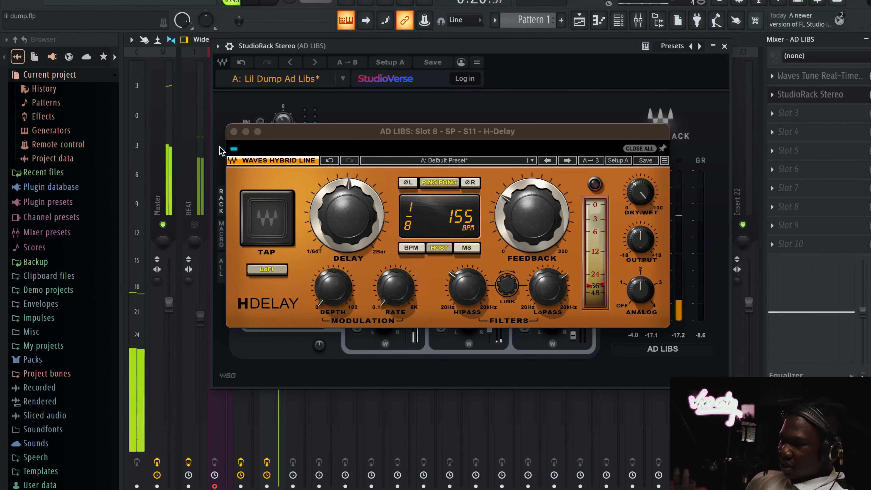
{"action": "left_click", "coordinate": [234, 131]}
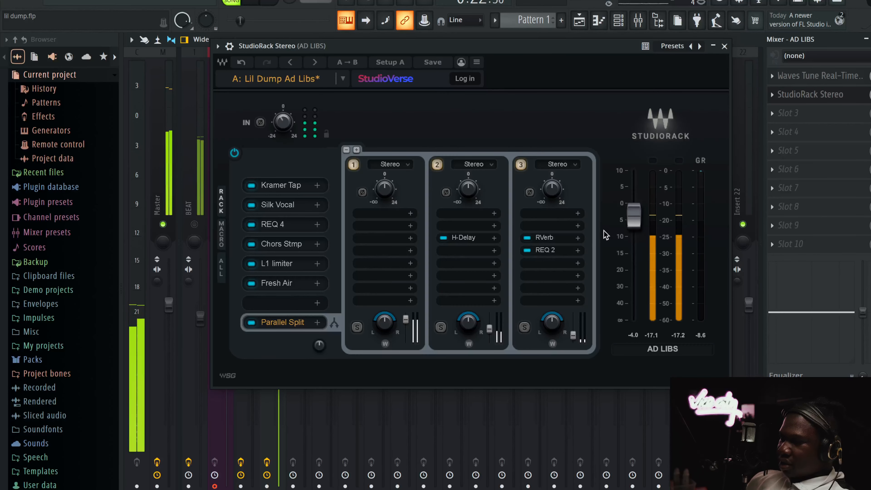
{"action": "left_click", "coordinate": [549, 238]}
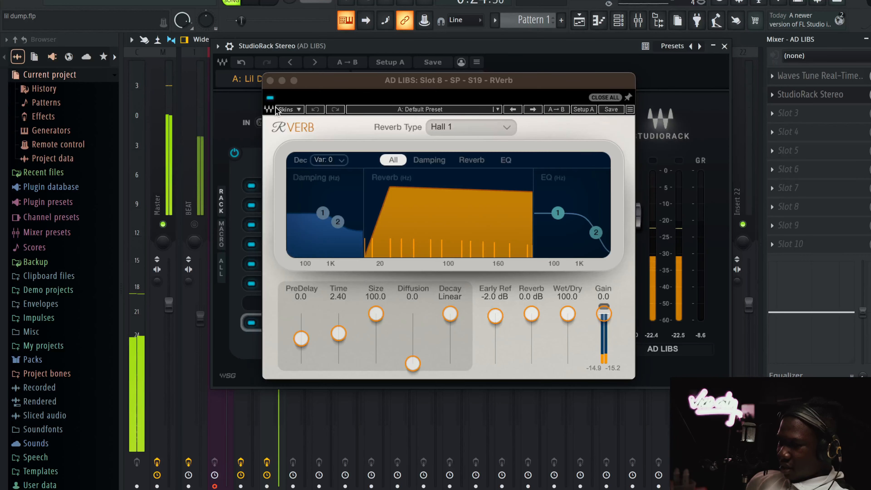
{"action": "left_click", "coordinate": [270, 81]}
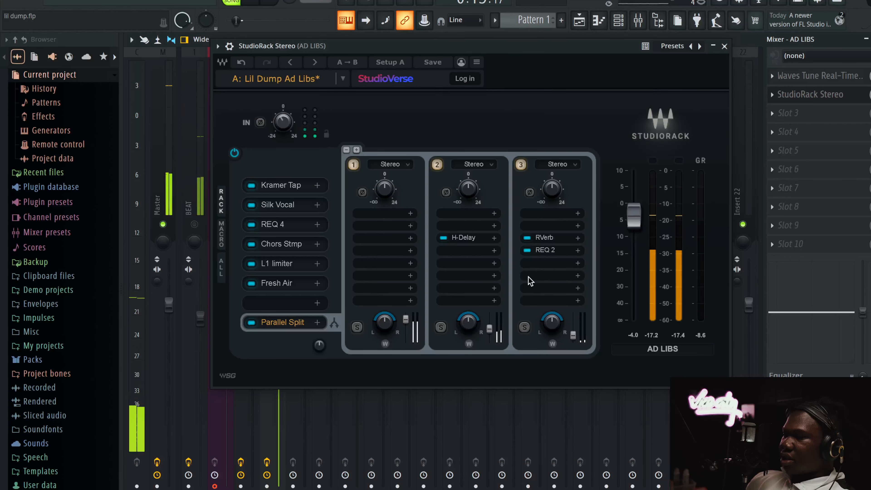
{"action": "left_click", "coordinate": [551, 250]}
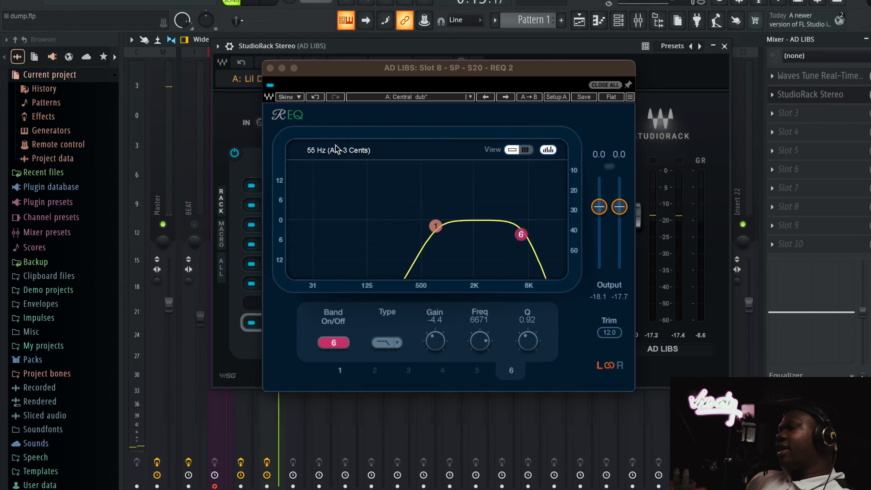
{"action": "left_click", "coordinate": [270, 68]}
- Re-examine the Fresh Air amounts in slot 6 and the L1 limiter's threshold and ceiling in slot 5, closing both
{"action": "left_click", "coordinate": [290, 291]}
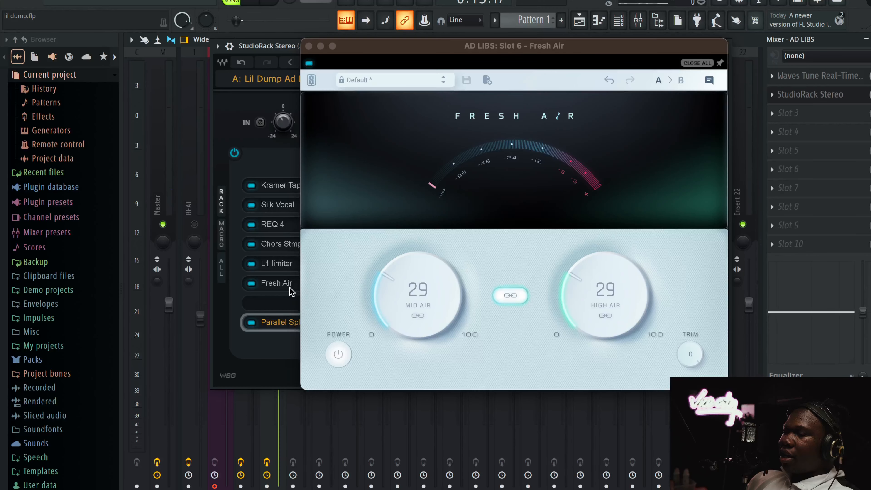
{"action": "left_click", "coordinate": [308, 46]}
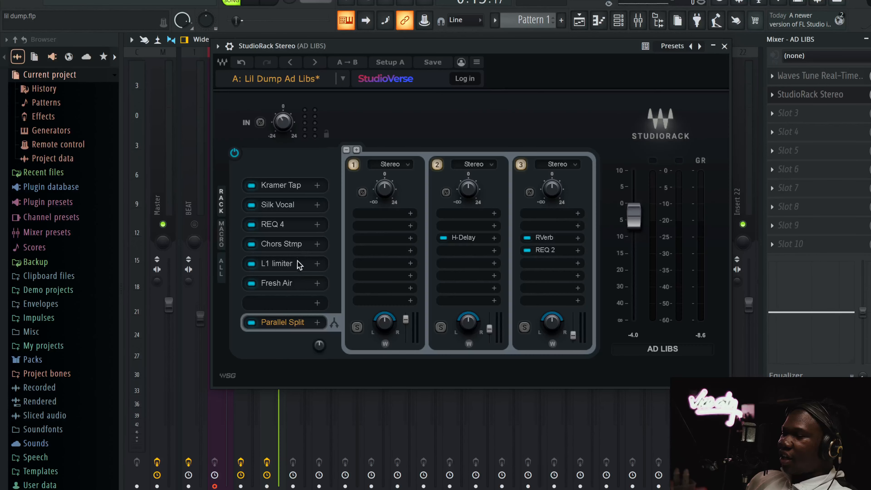
{"action": "left_click", "coordinate": [286, 266]}
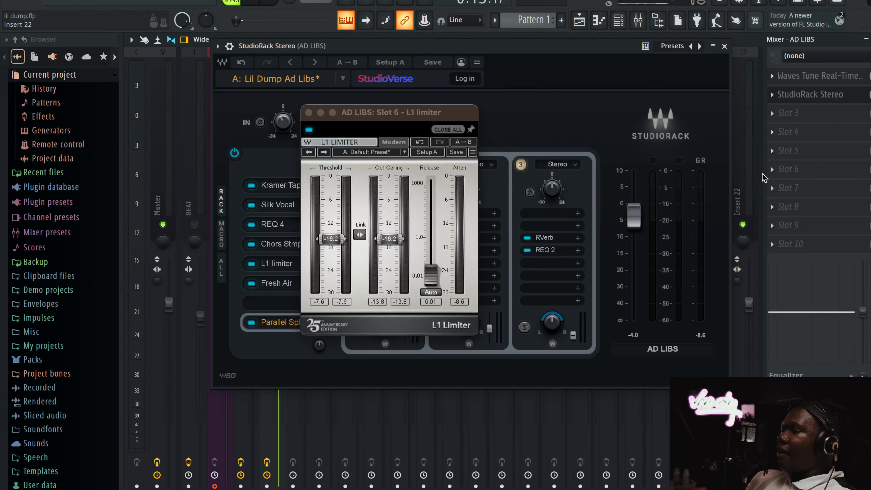
{"action": "left_click", "coordinate": [309, 113]}
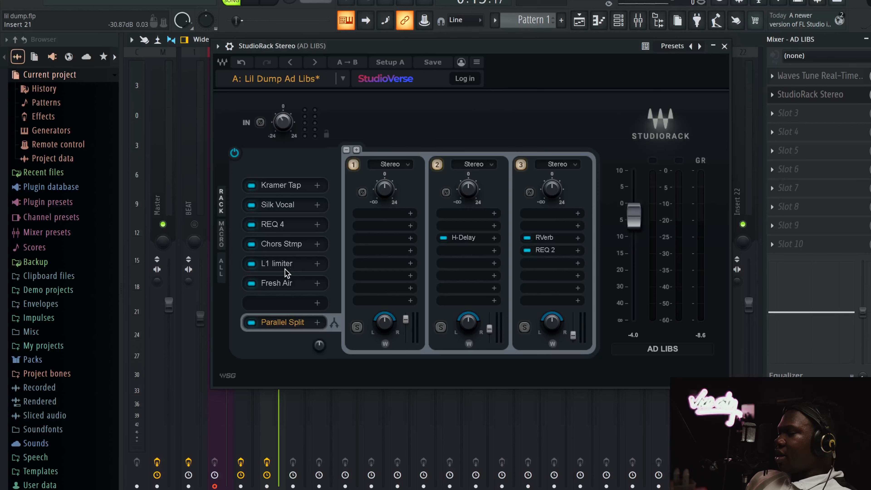
{"action": "left_click", "coordinate": [280, 263]}
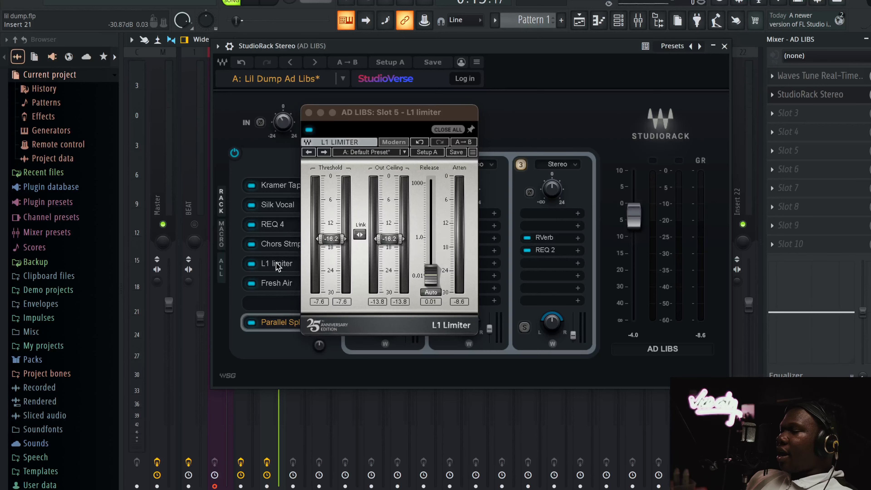
{"action": "left_click", "coordinate": [308, 113]}
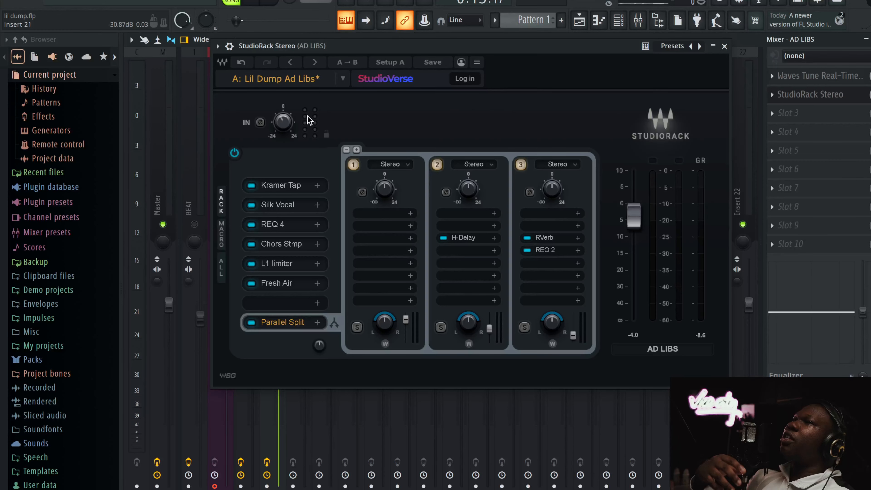
- Re-examine the REQ 4 curve in slot 3 and the Chorus stomp's depth and rate in slot 4
{"action": "left_click", "coordinate": [290, 229]}
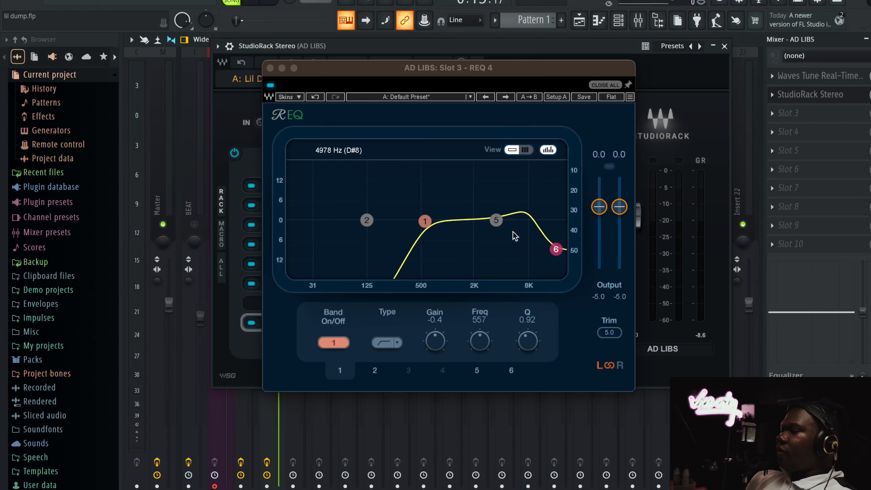
{"action": "left_click", "coordinate": [270, 67]}
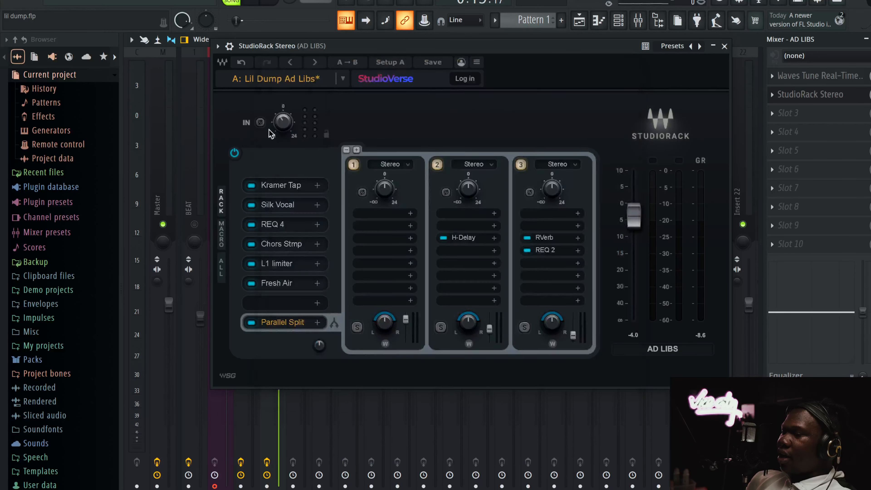
{"action": "left_click", "coordinate": [273, 244]}
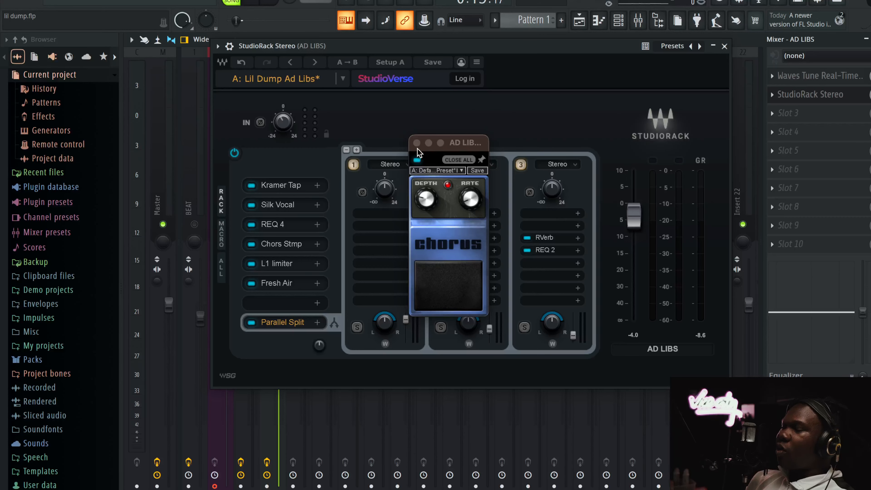
- Reopen Silk Vocal in slot 2, expand its advanced controls to inspect them, and close the plugin
{"action": "left_click", "coordinate": [290, 208]}
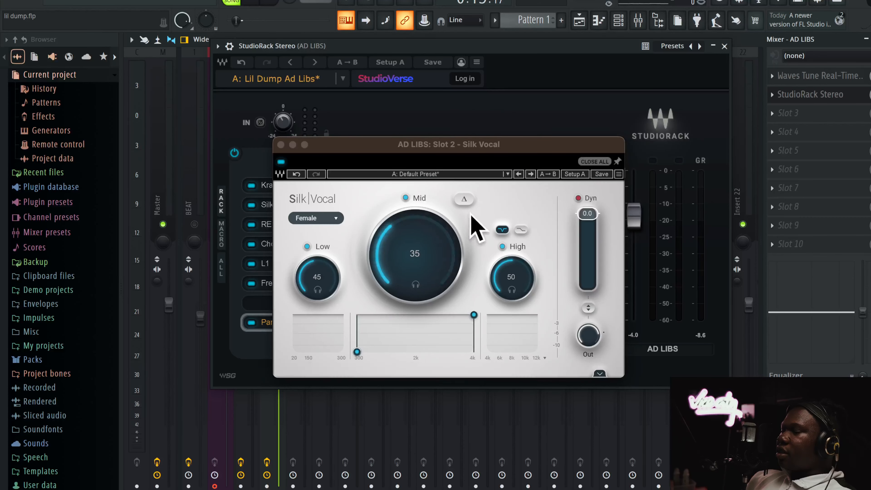
{"action": "left_click", "coordinate": [600, 374]}
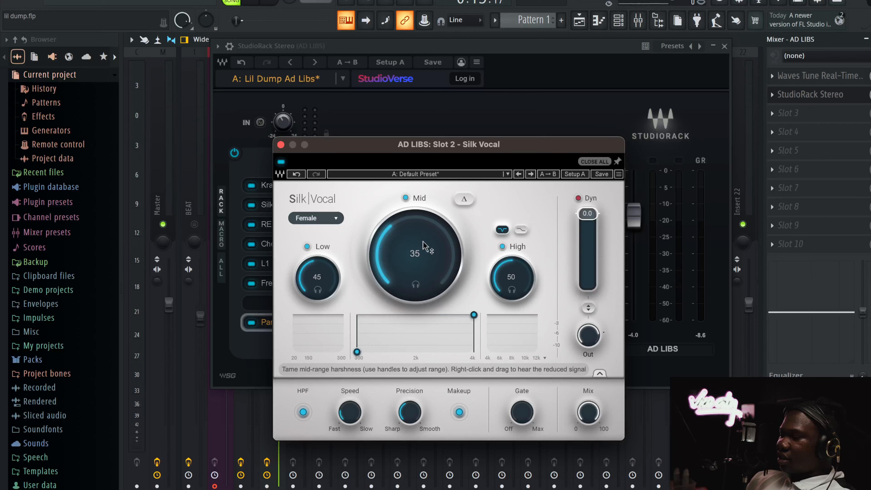
{"action": "left_click", "coordinate": [281, 145]}
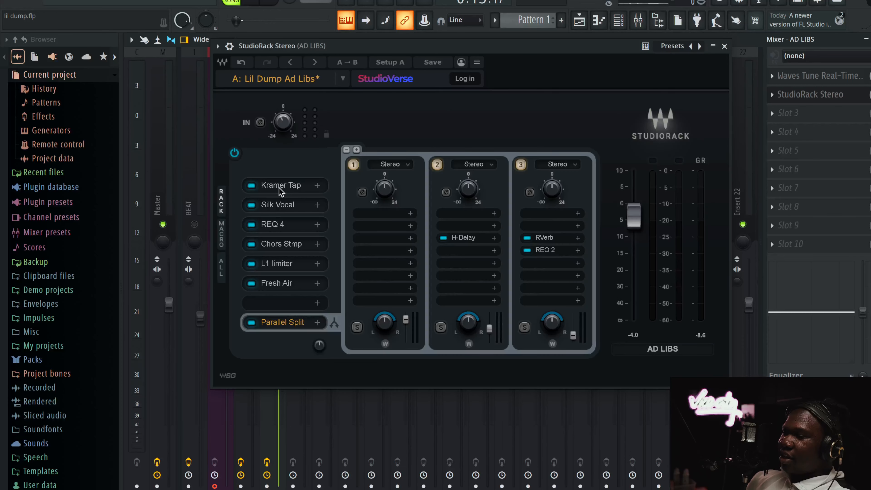
- Re-examine Kramer Tape in slot 1 against Fresh Air in slot 6, alternating between the two and closing each one
{"action": "left_click", "coordinate": [280, 187]}
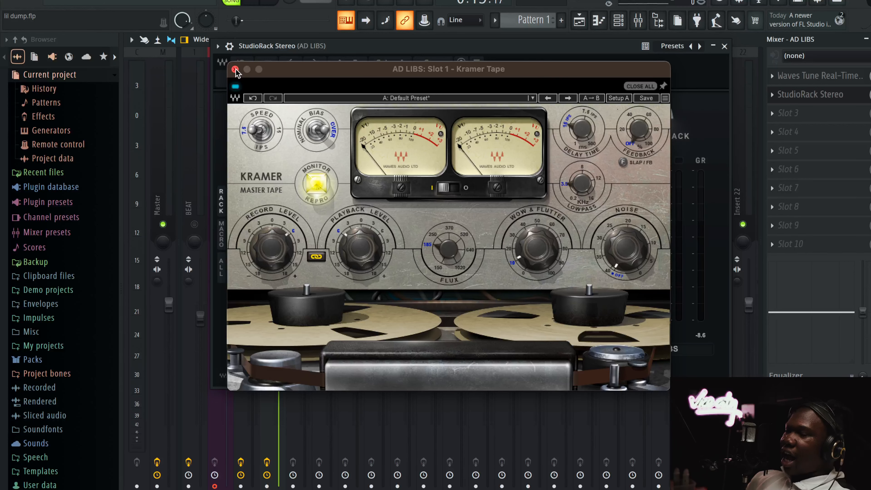
{"action": "left_click", "coordinate": [235, 69]}
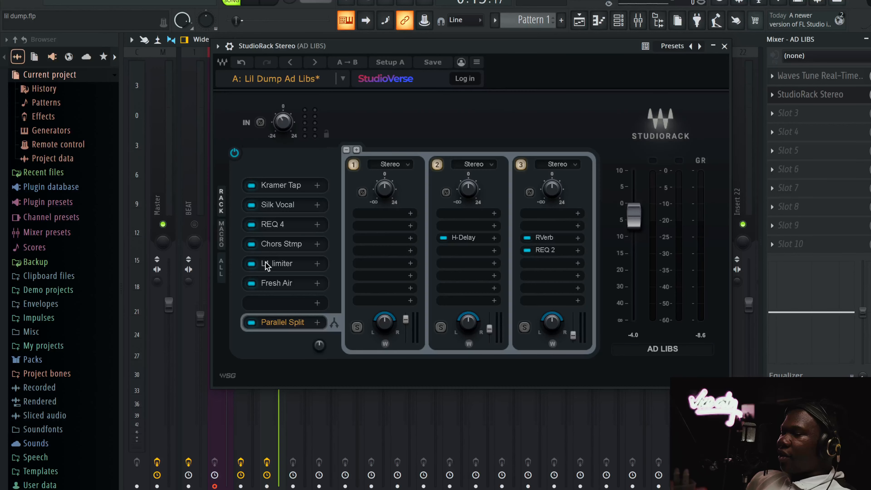
{"action": "left_click", "coordinate": [277, 283]}
{"action": "left_click", "coordinate": [309, 46]}
{"action": "left_click", "coordinate": [280, 185]}
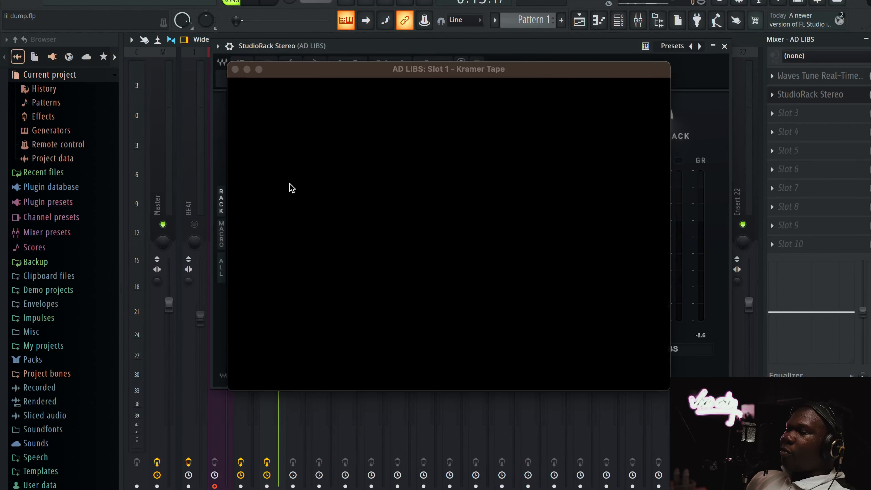
{"action": "left_click", "coordinate": [236, 67]}
{"action": "left_click", "coordinate": [279, 284]}
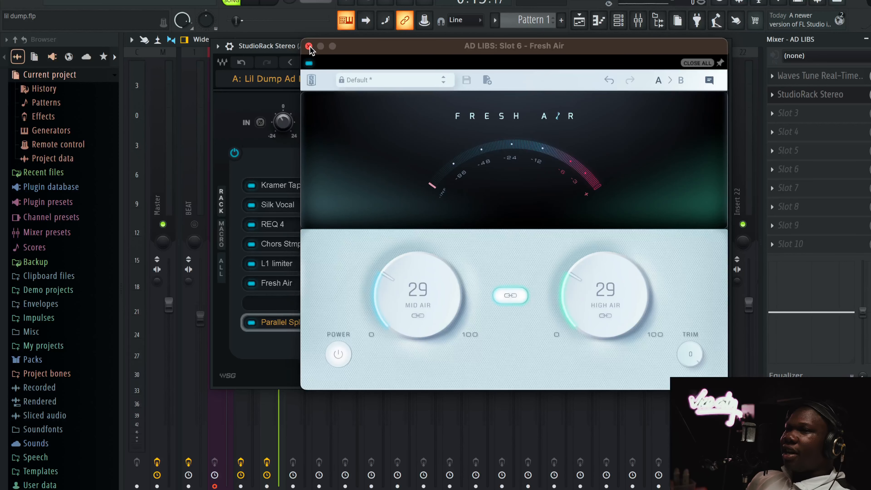
{"action": "left_click", "coordinate": [309, 46]}
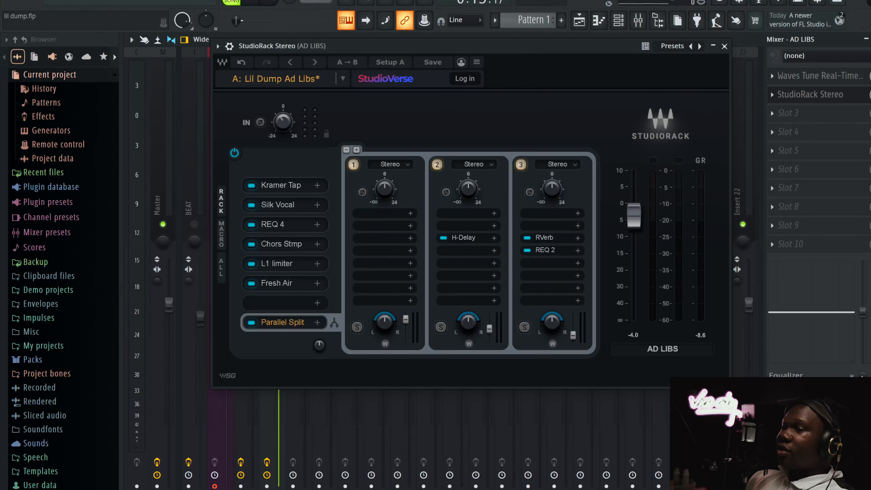